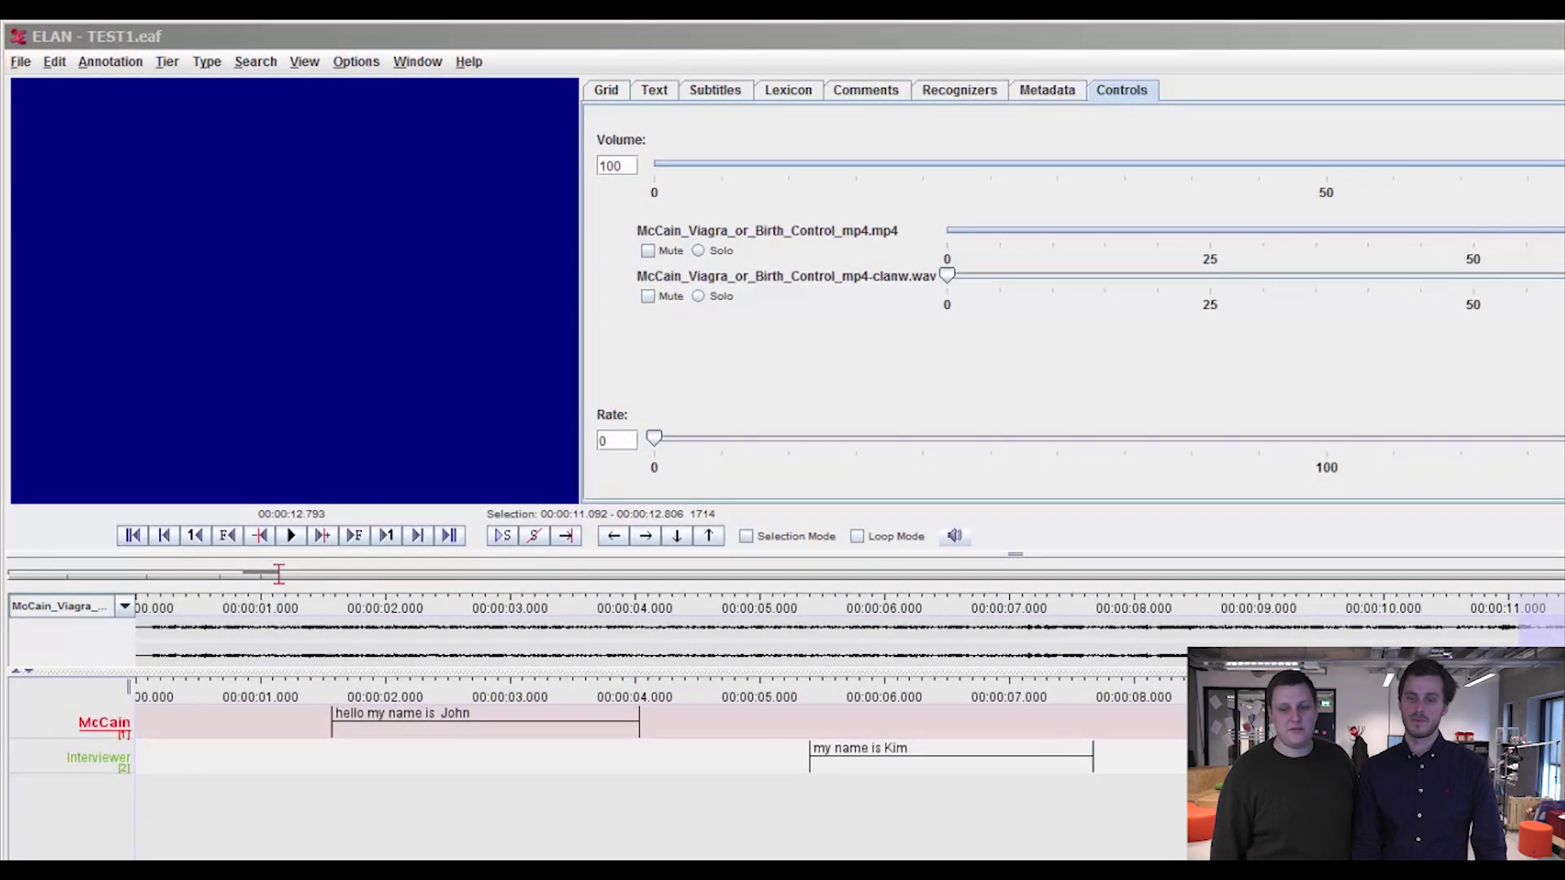
- Choose File > Export As > Interlinear Text to bring up the Set Layout Options dialog
click(20, 62)
mouse_move(74, 447)
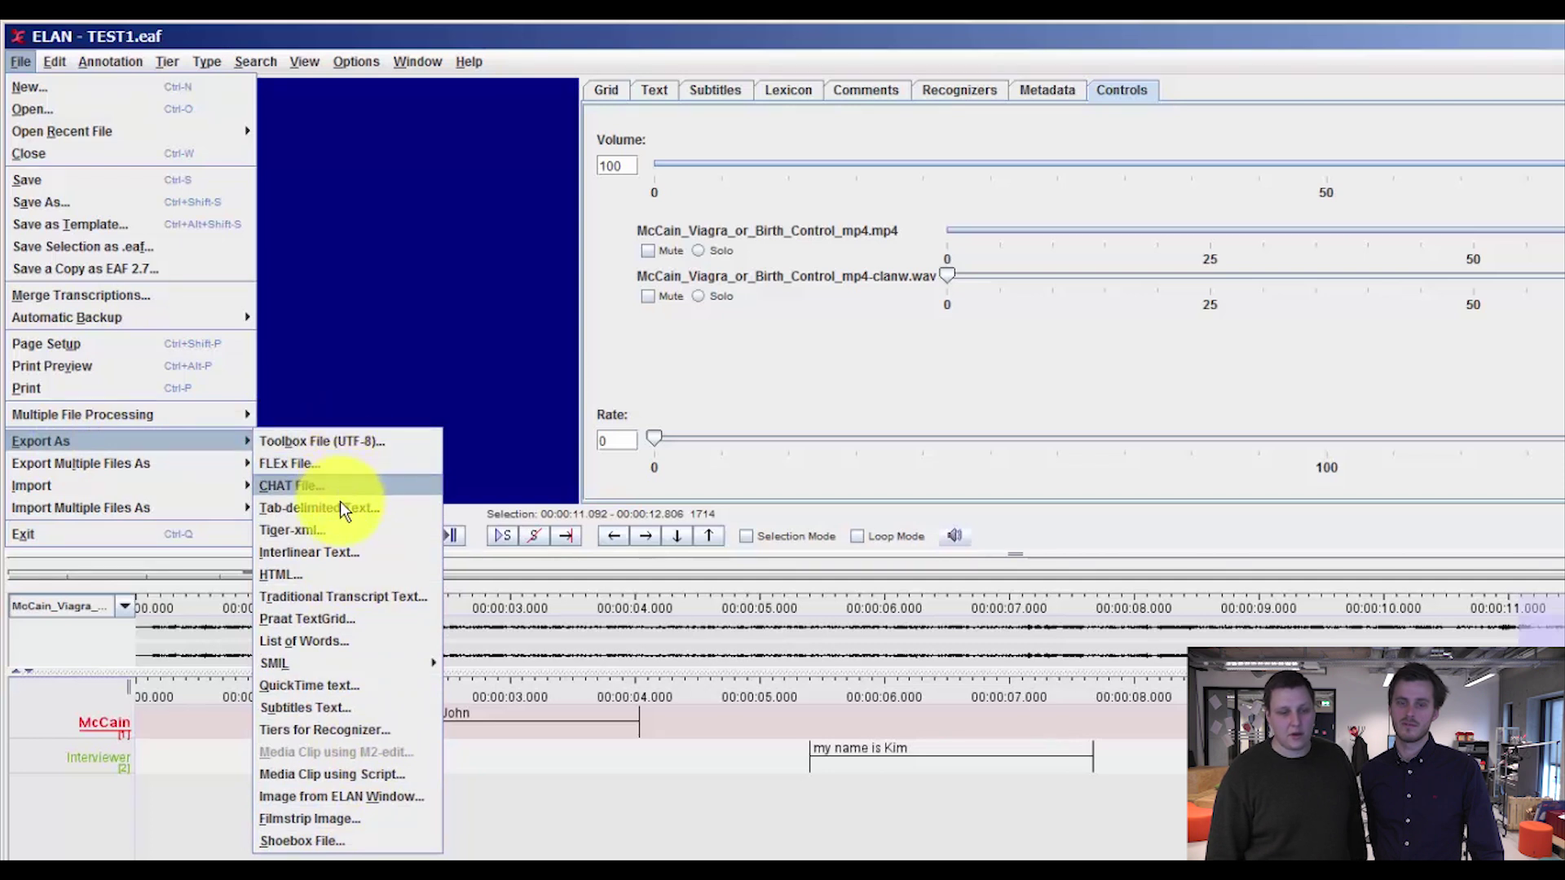
click(345, 553)
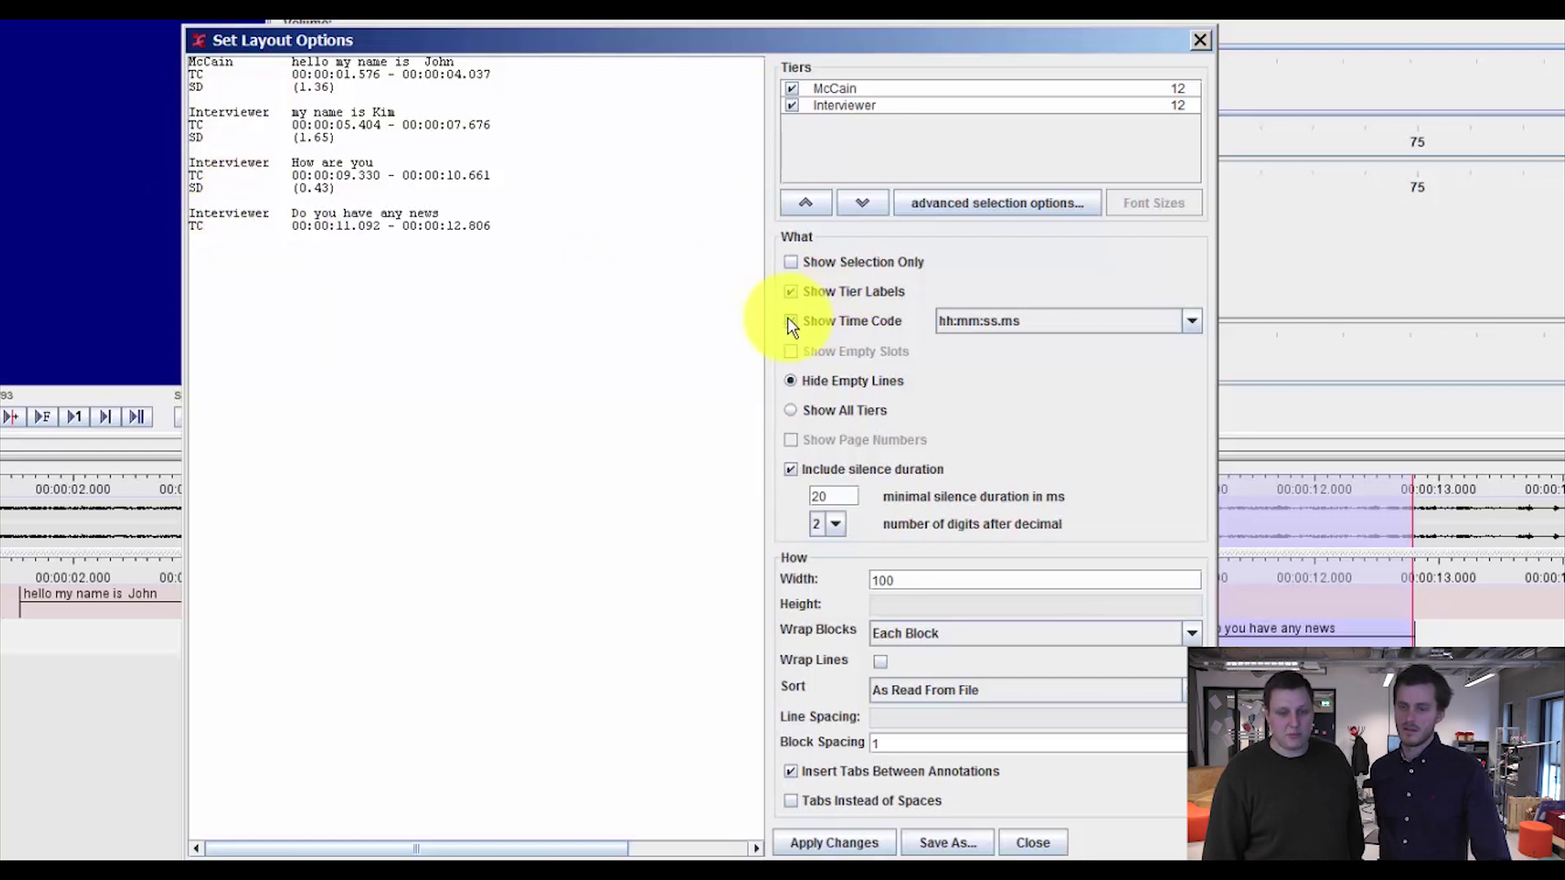
click(1017, 320)
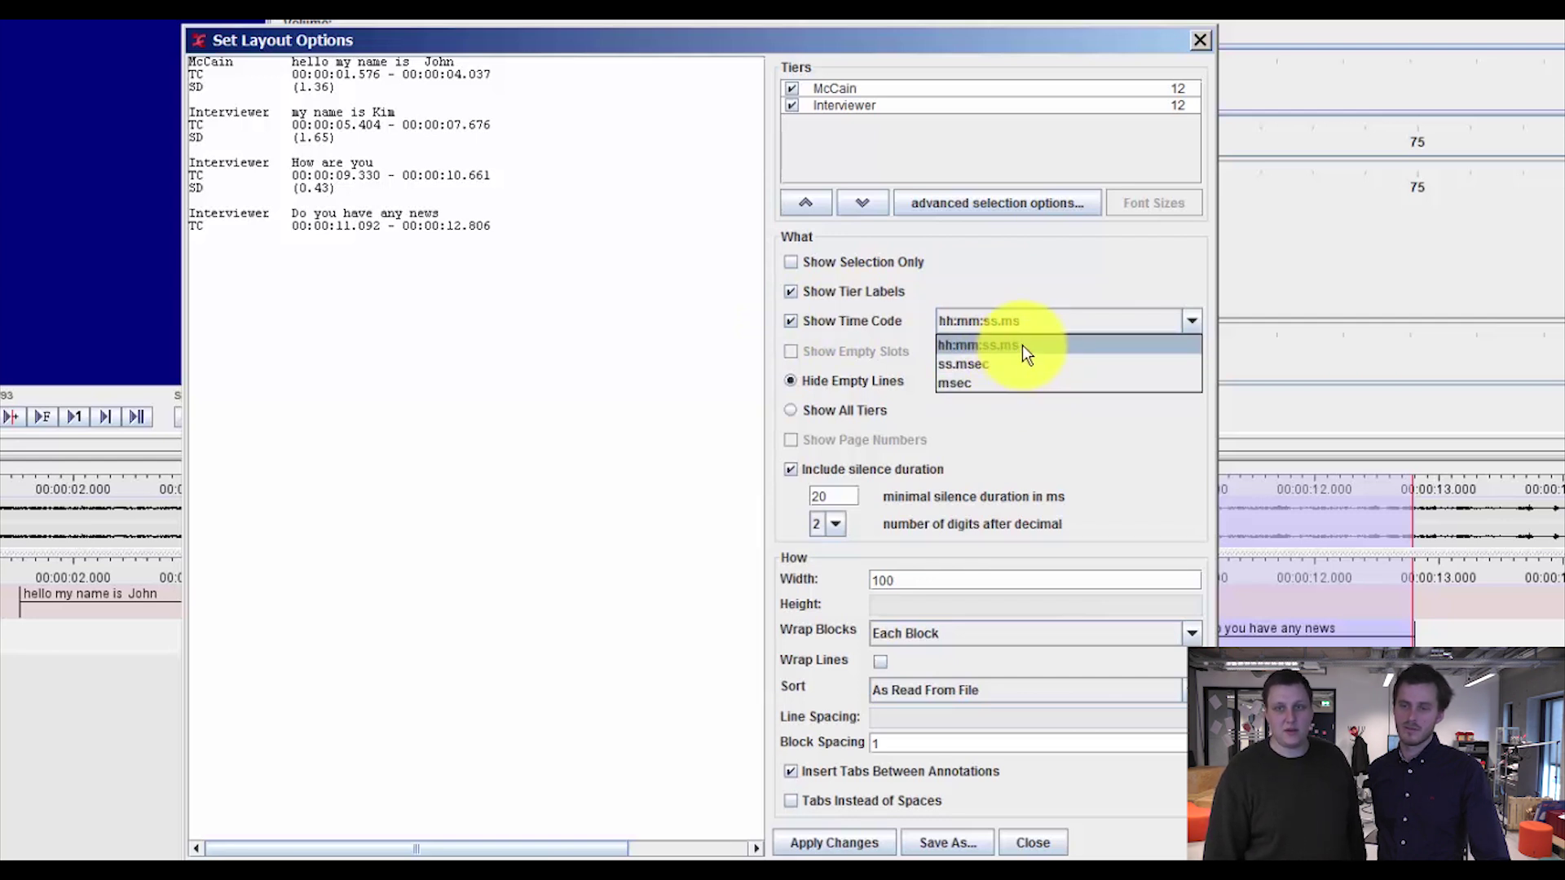
click(1022, 345)
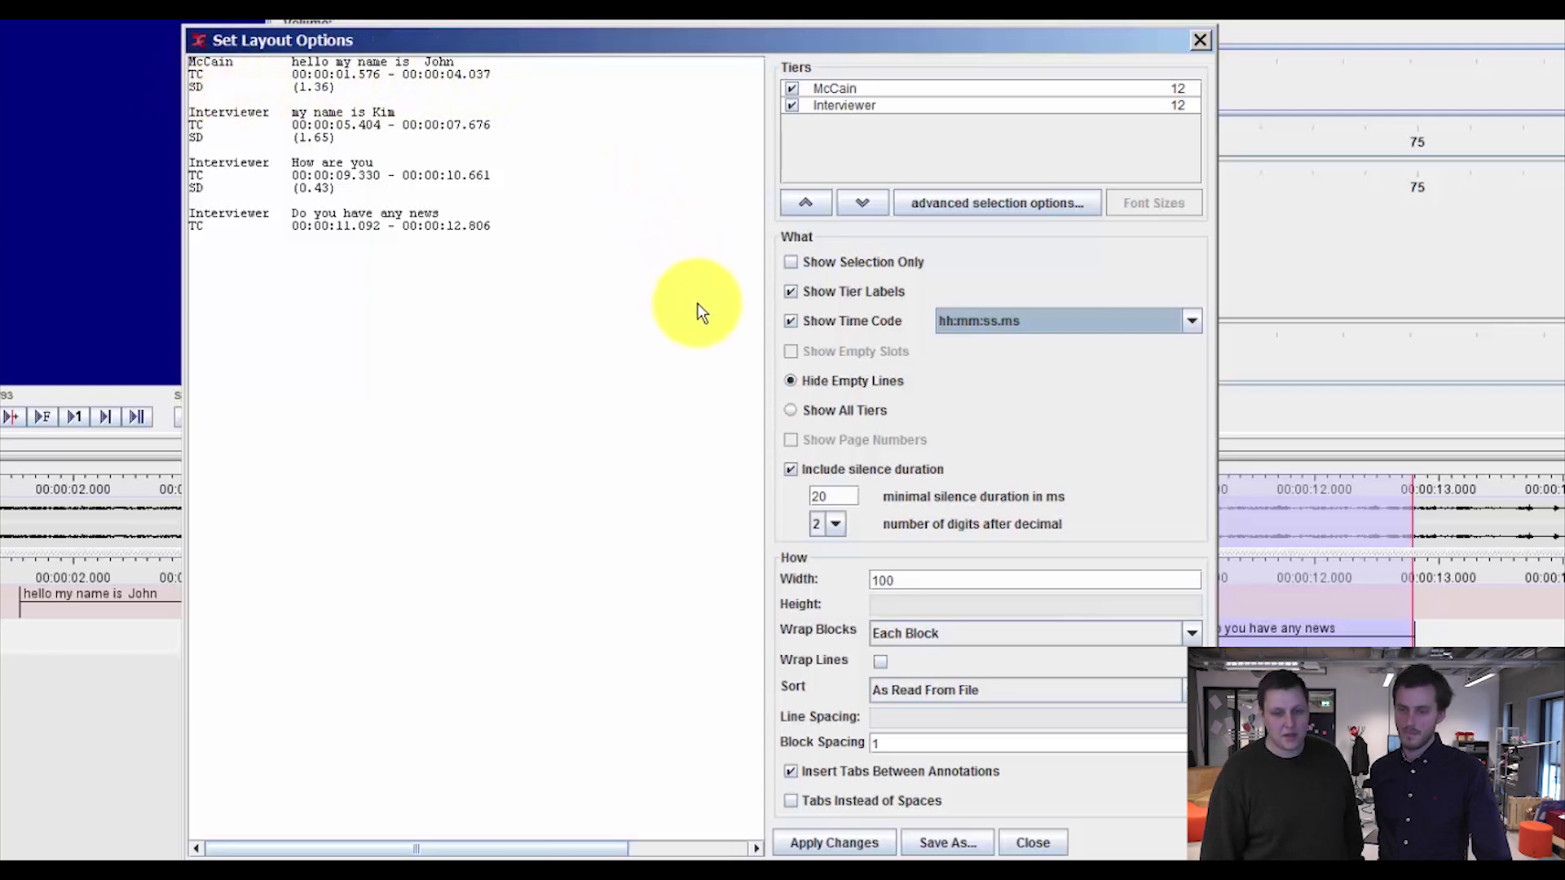
click(804, 476)
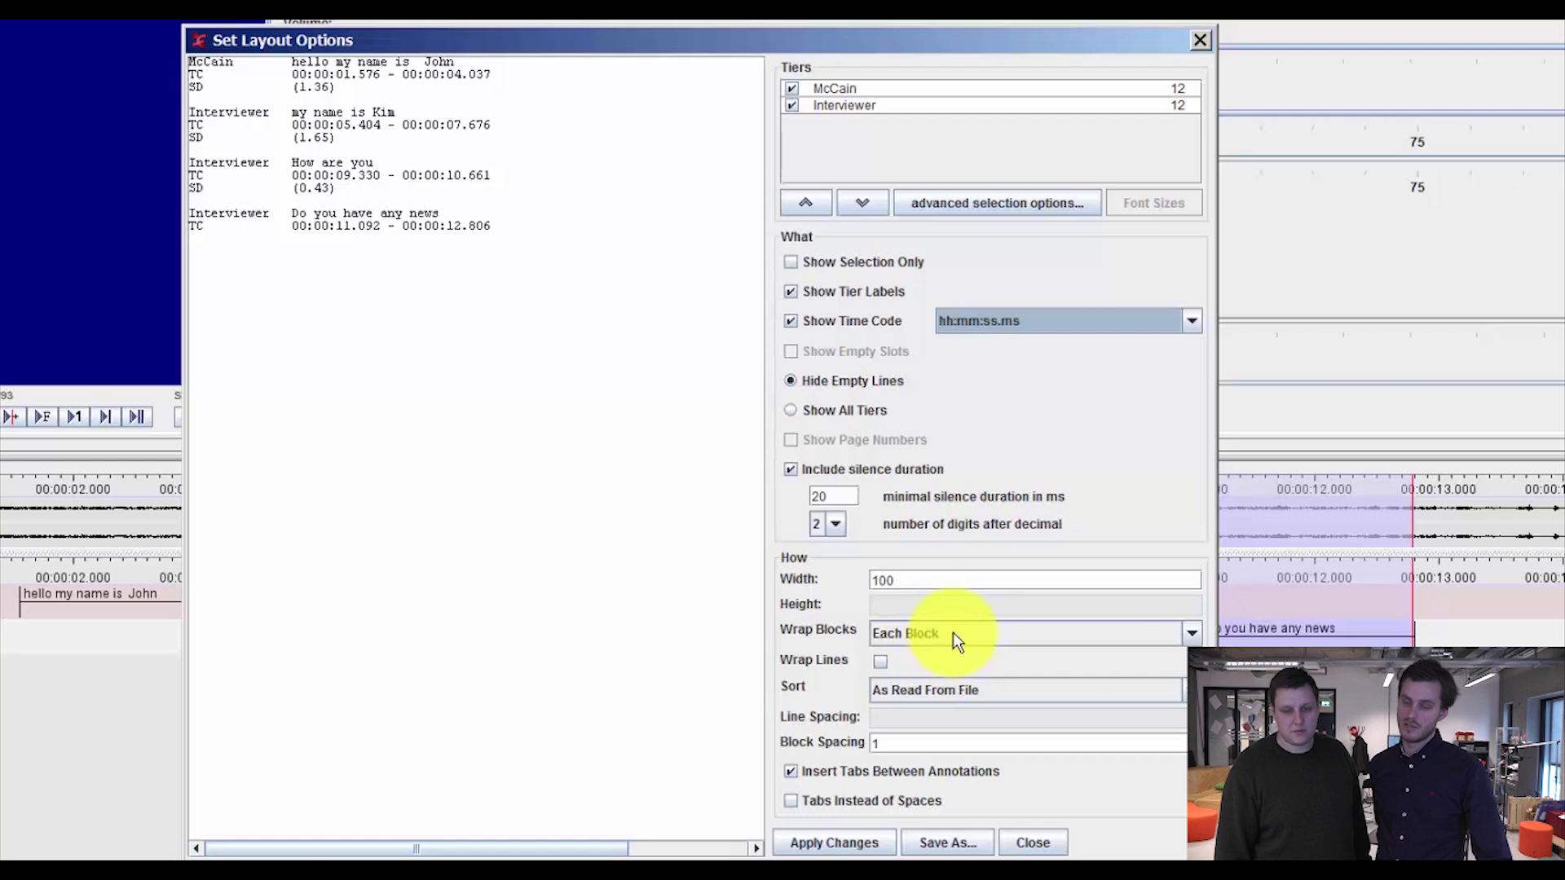
- Preview No Wrapping, revert Wrap Blocks to Each Block, and turn on Tabs Instead of Spaces
click(952, 632)
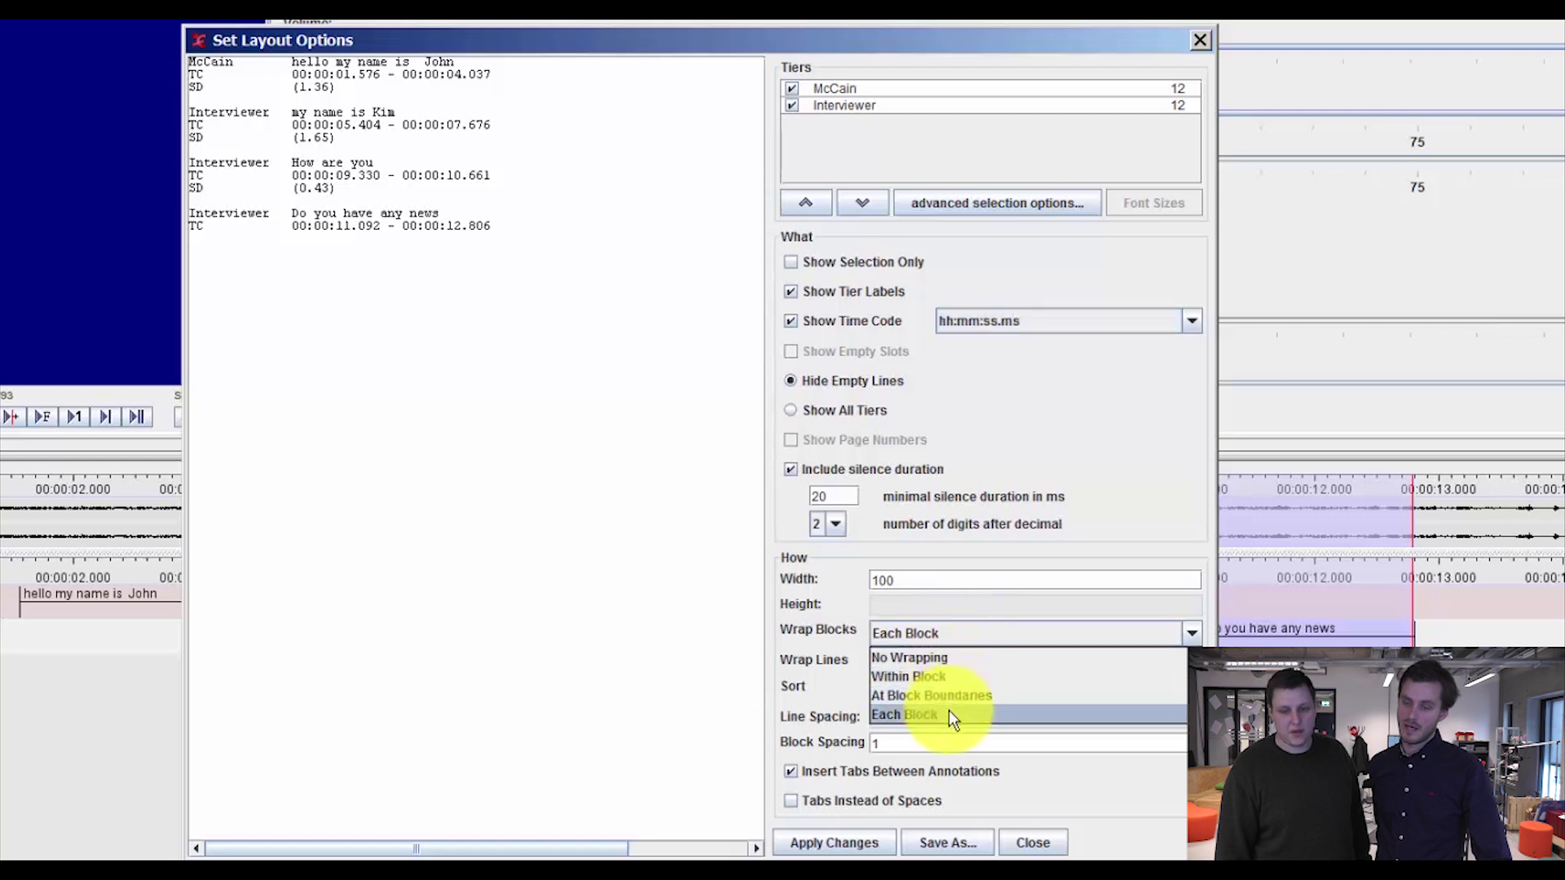
click(956, 657)
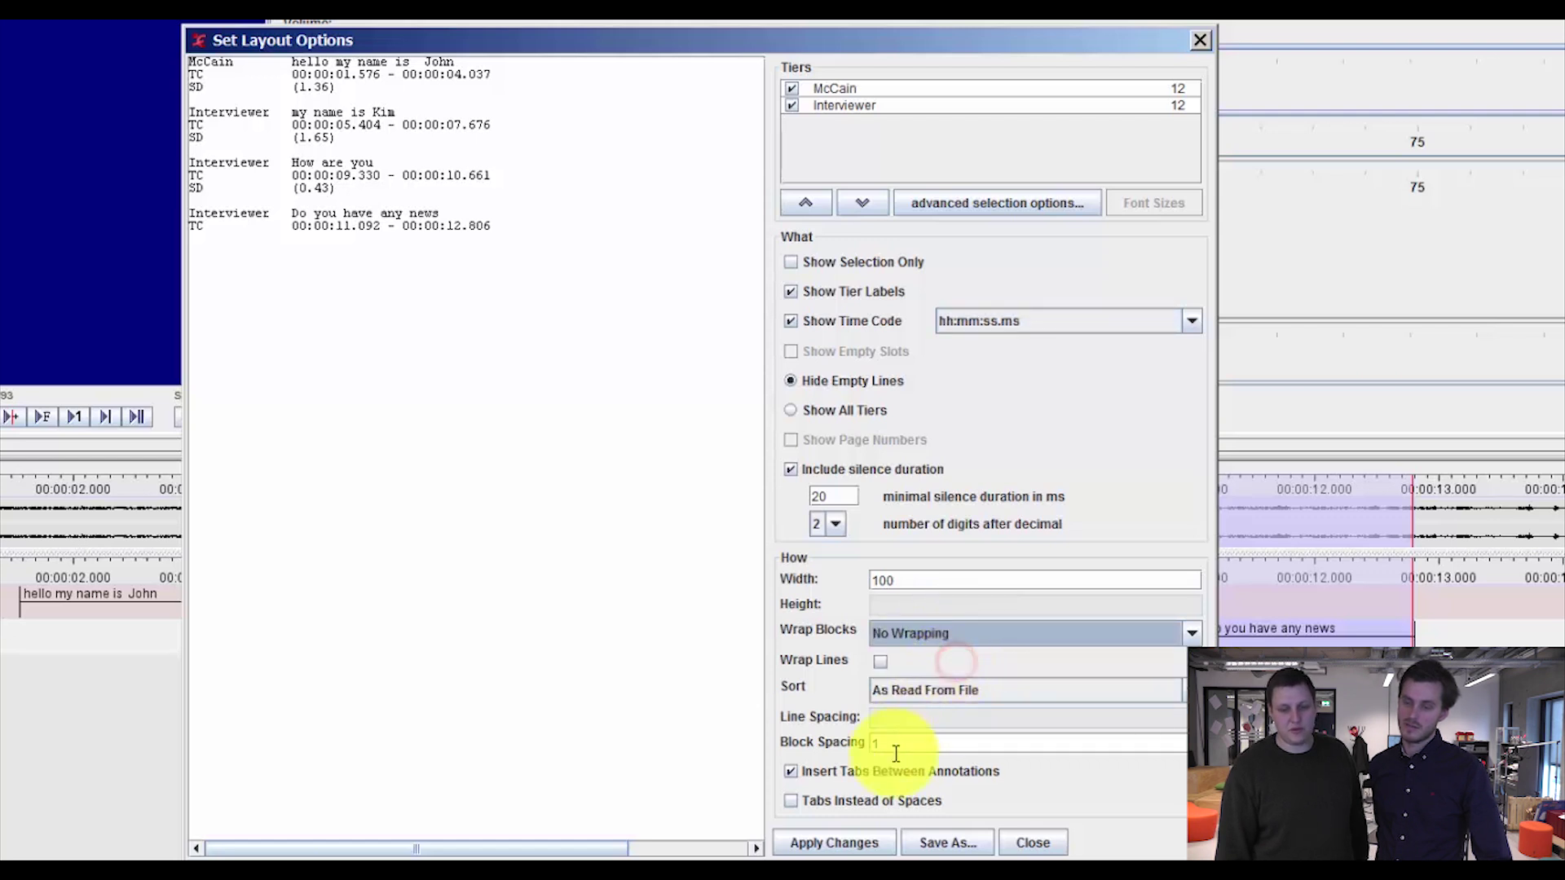
click(842, 846)
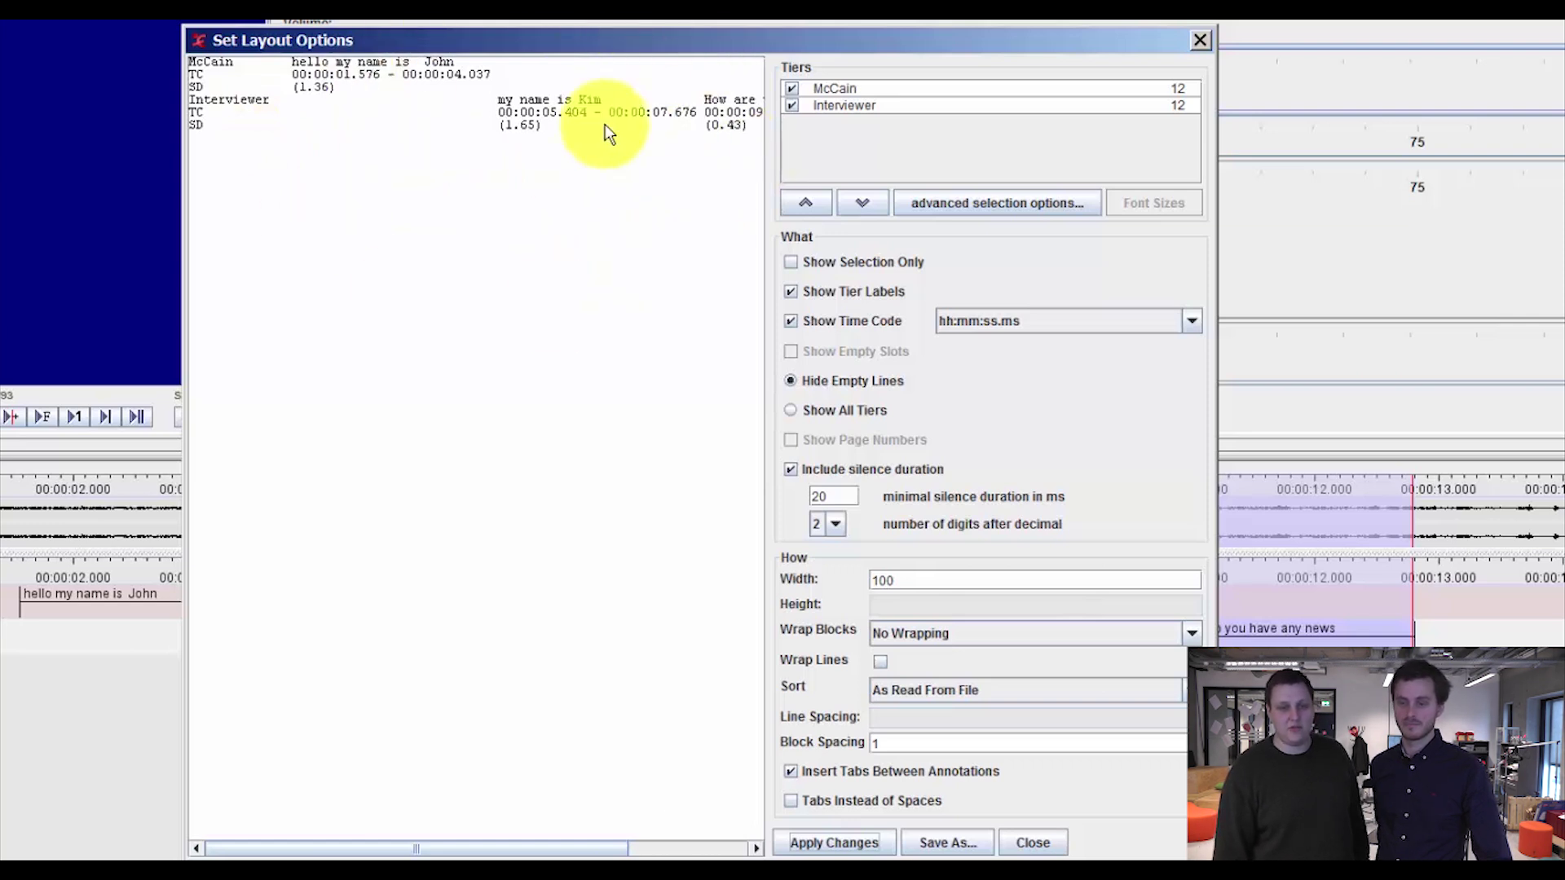
click(935, 636)
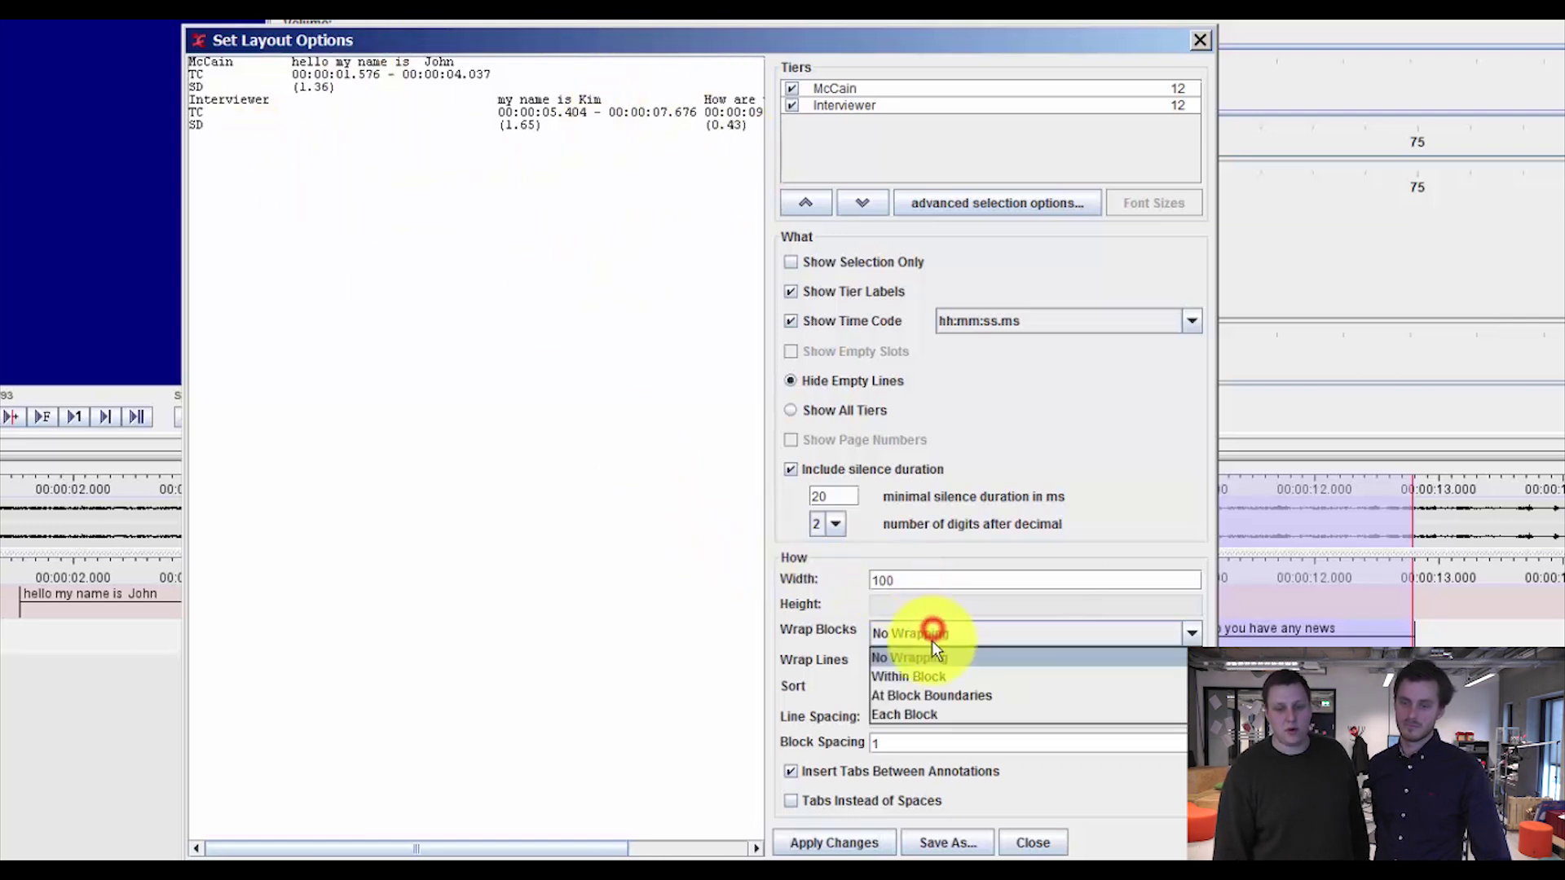
click(941, 715)
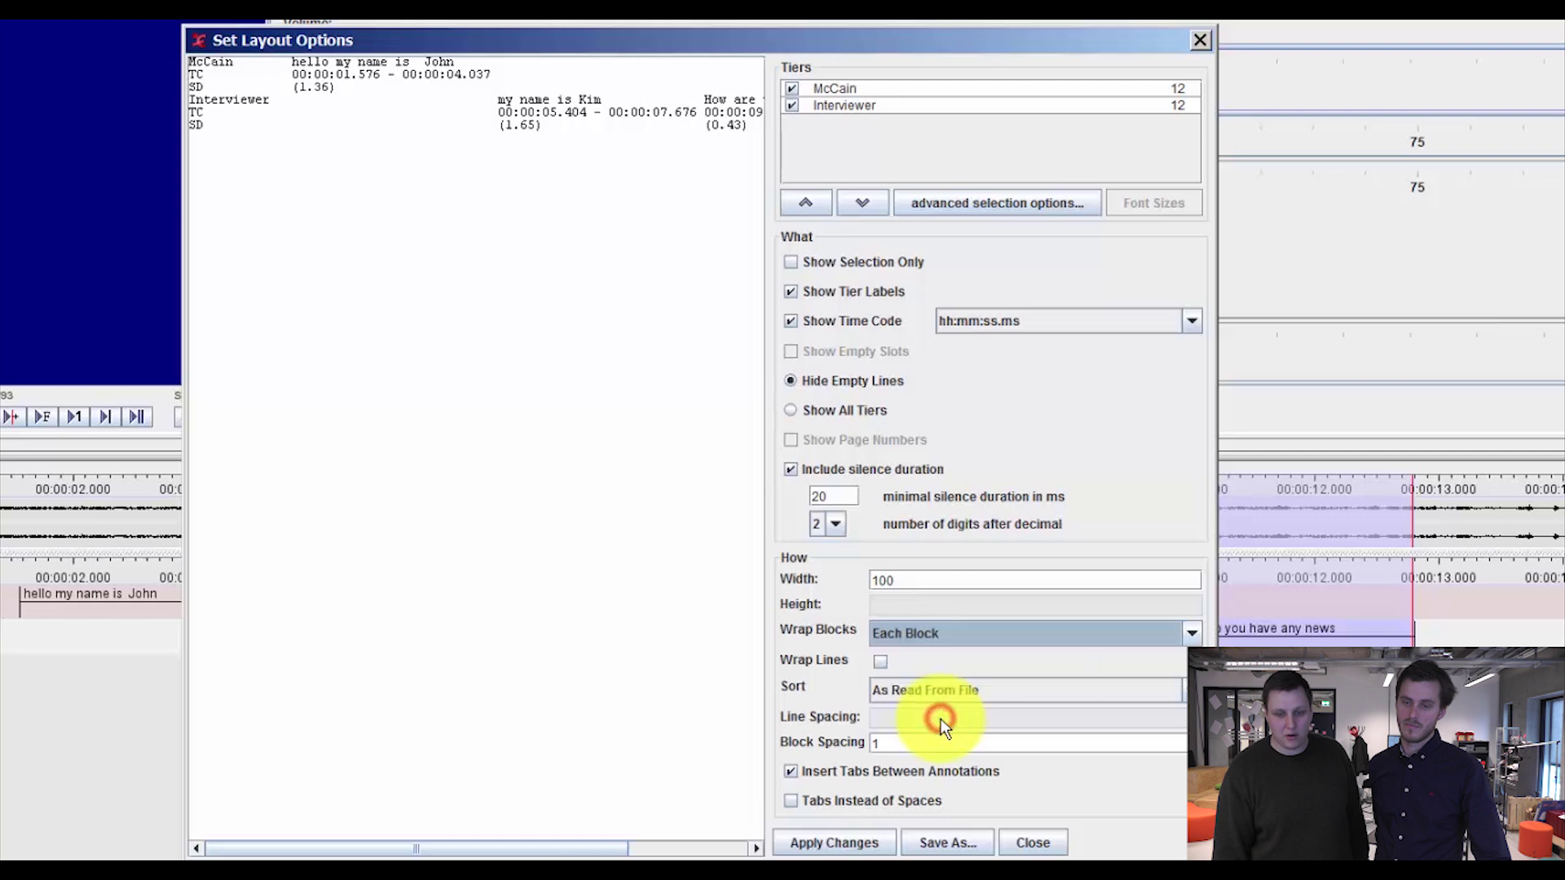
click(833, 842)
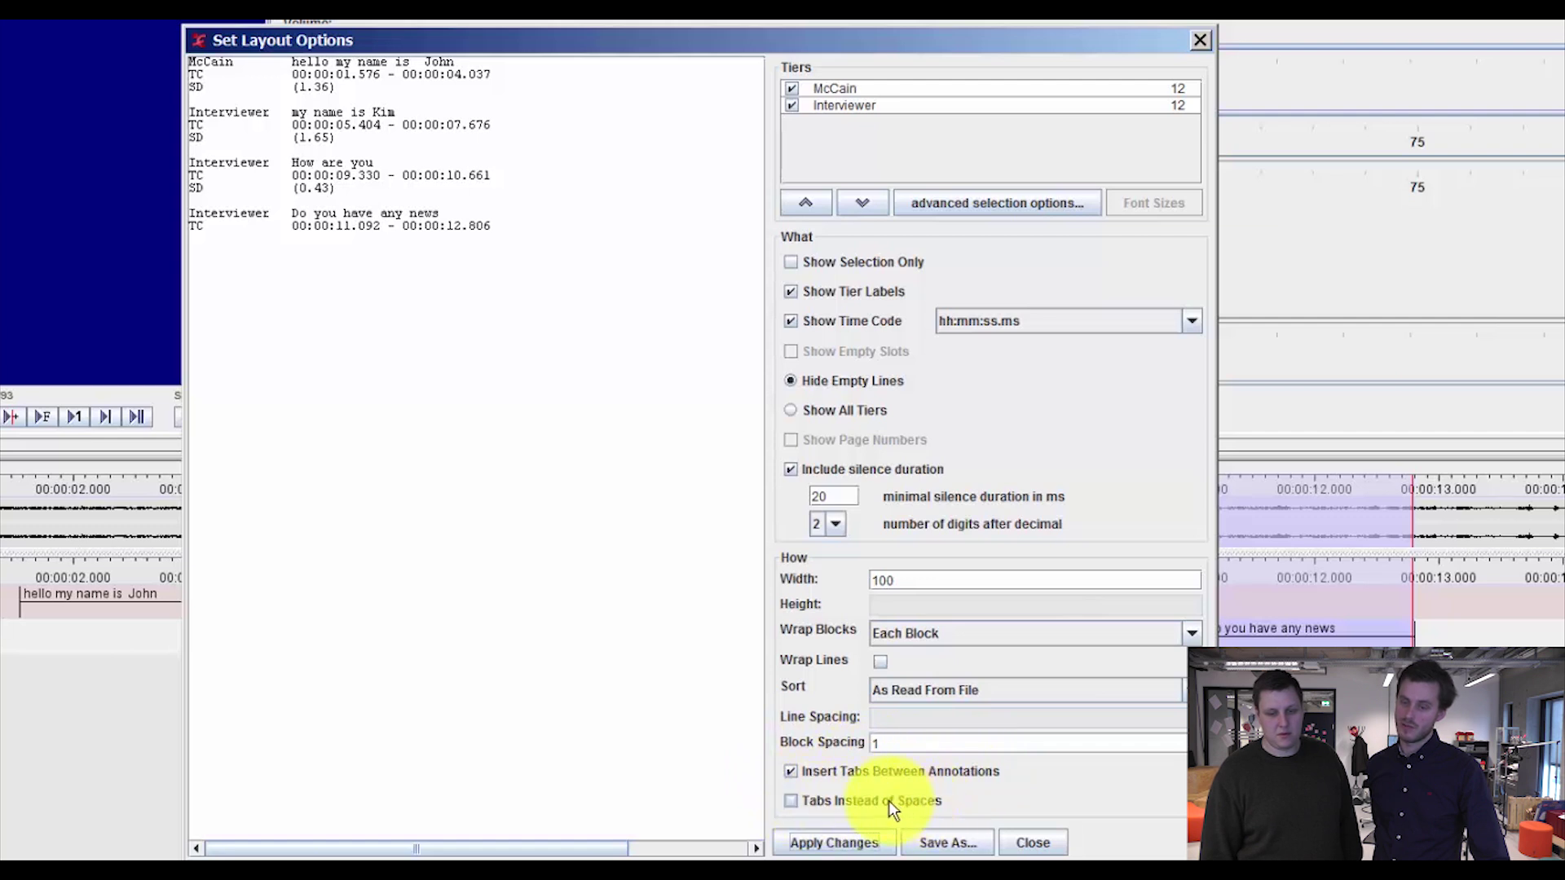
click(788, 801)
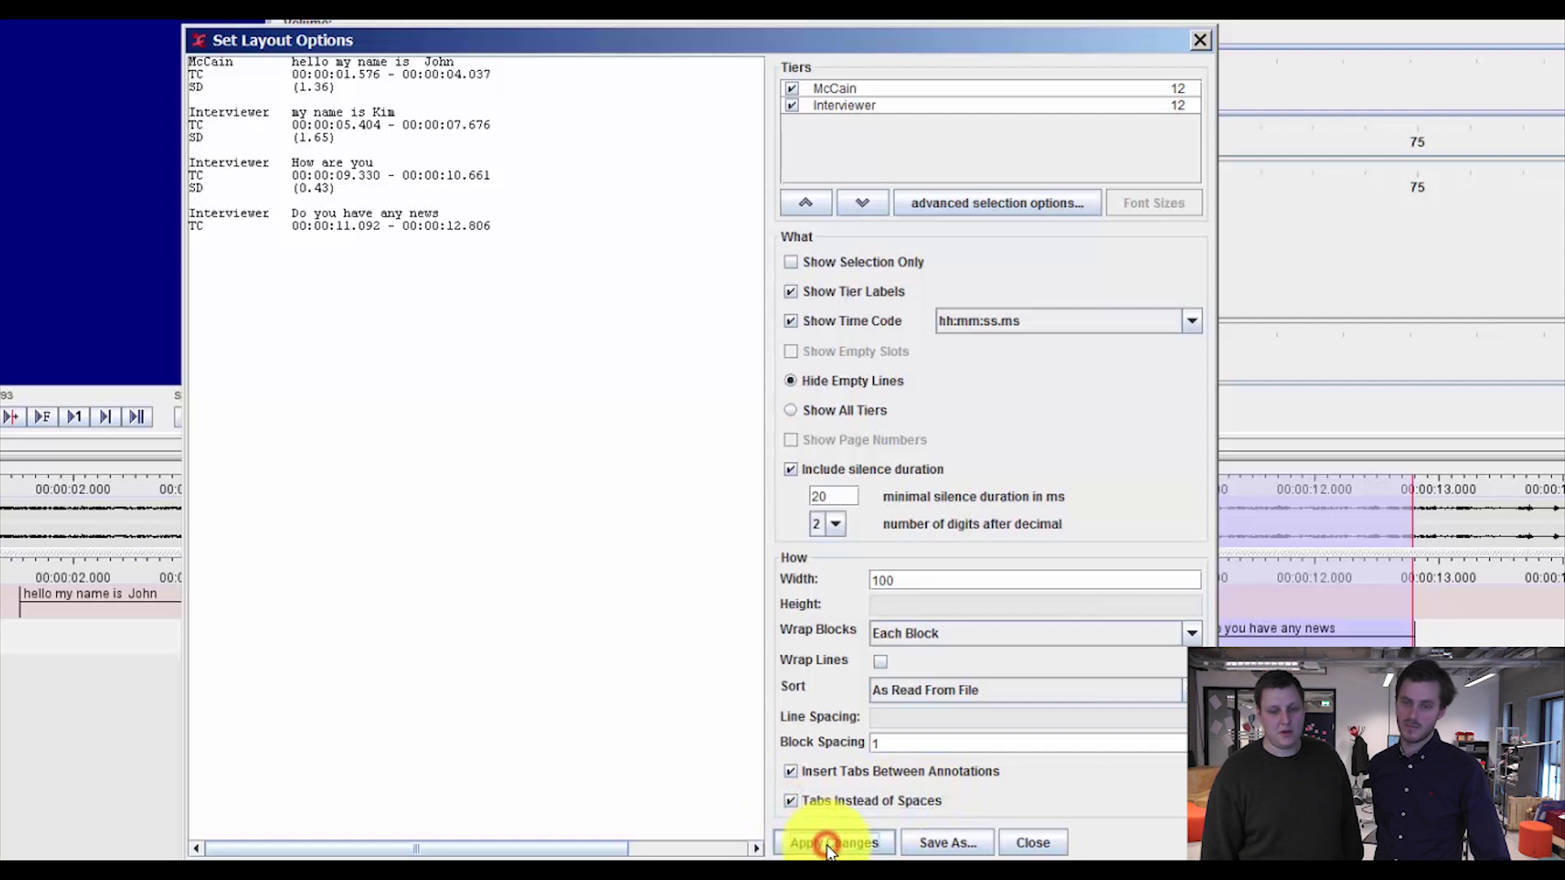
- Save the interlinear export as 'transcript' in the TEST folder, fixing the mistyped name
click(942, 845)
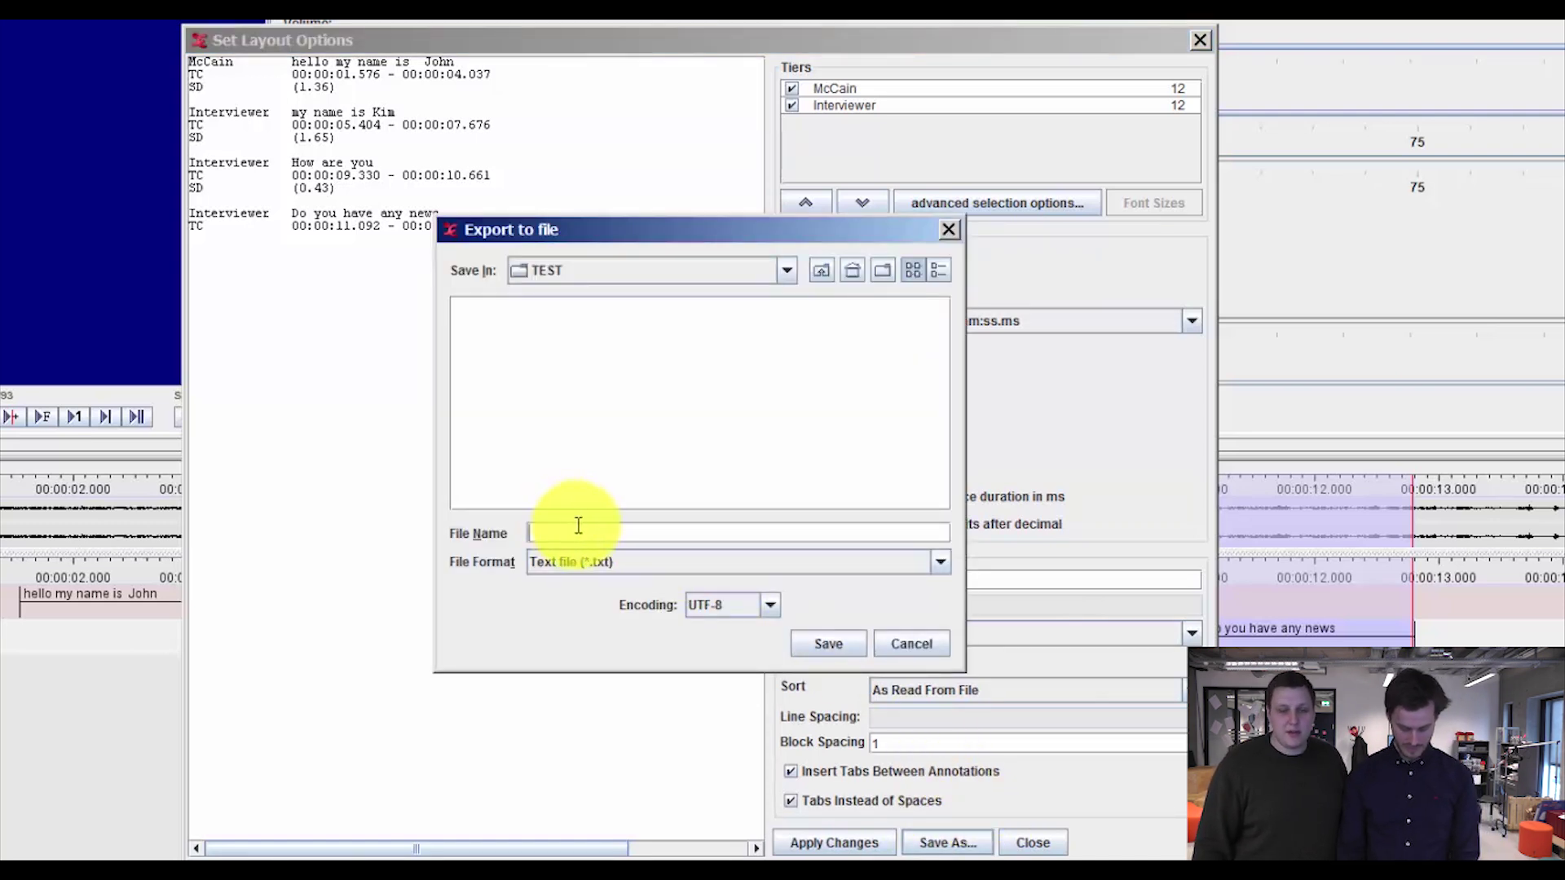
text(trans)
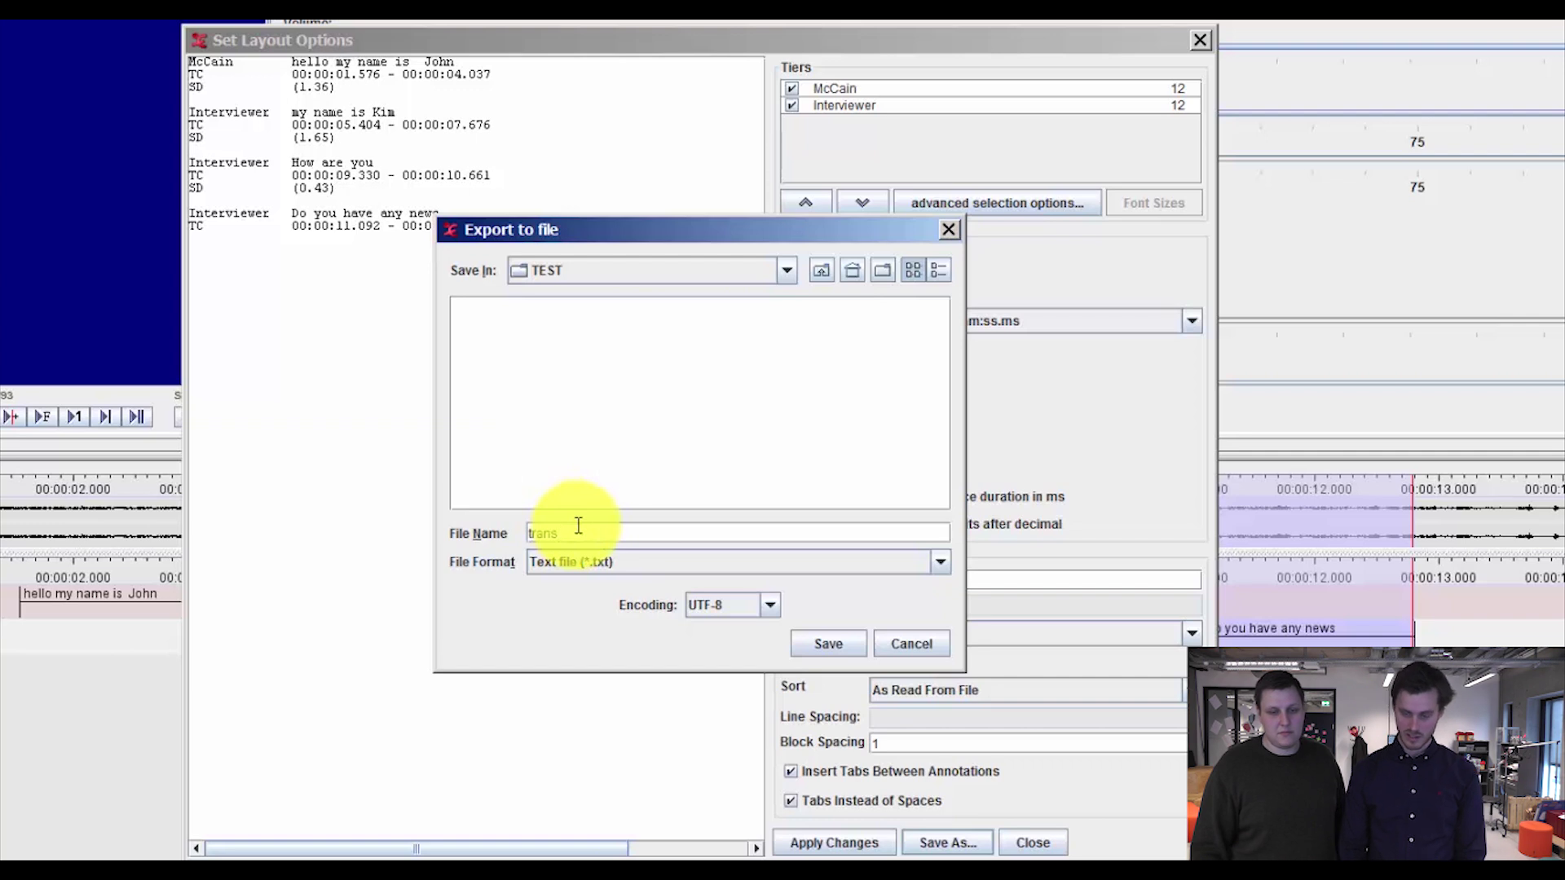
text(cr)
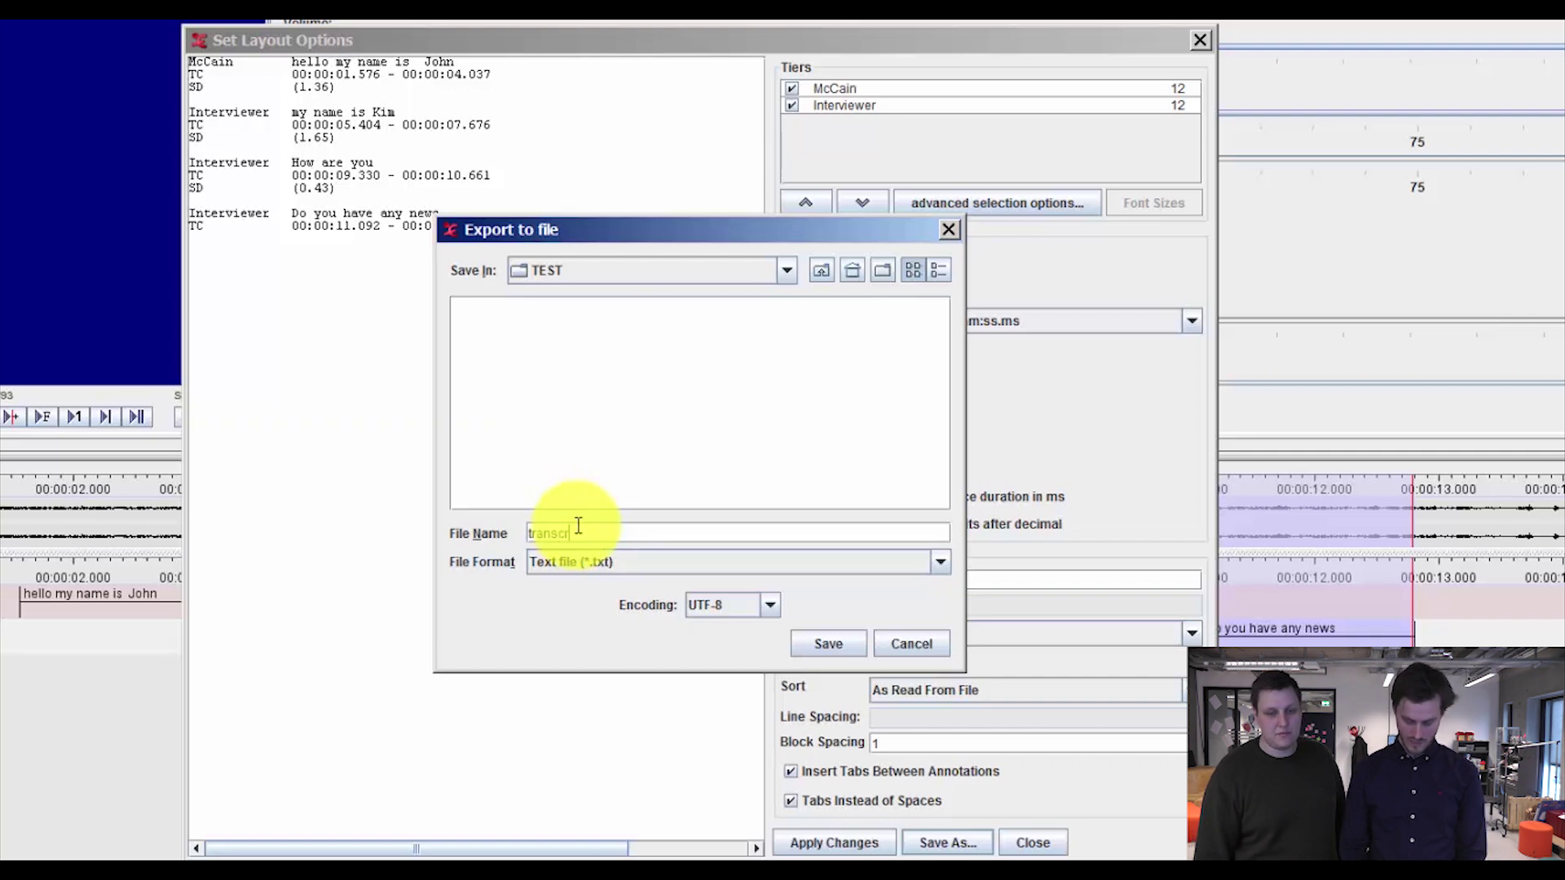
text(ript)
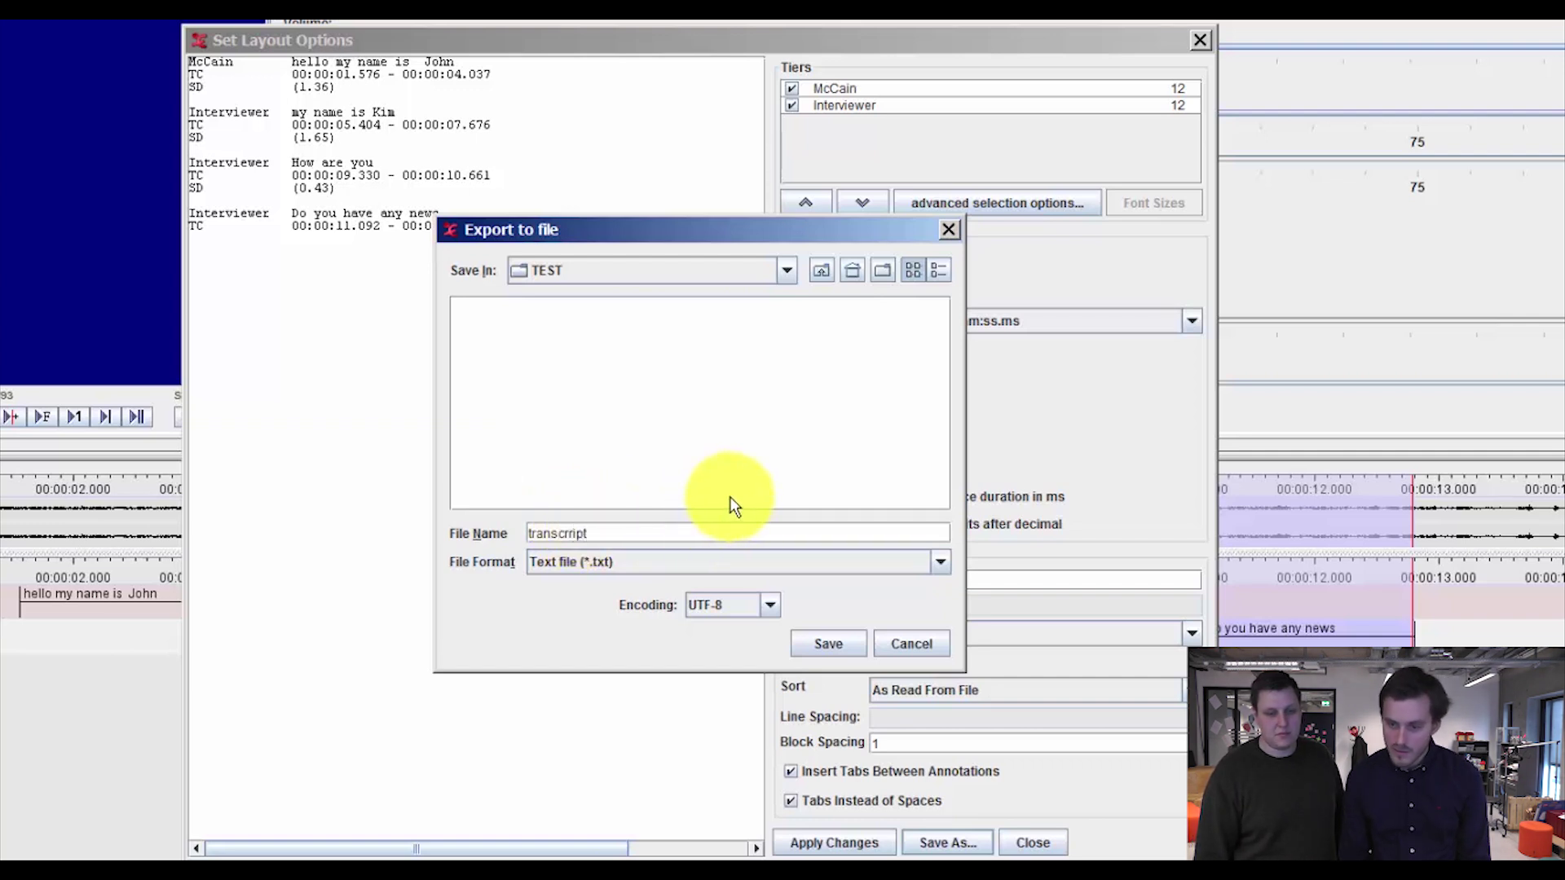
key(Left)
key(Left)
key(Left)
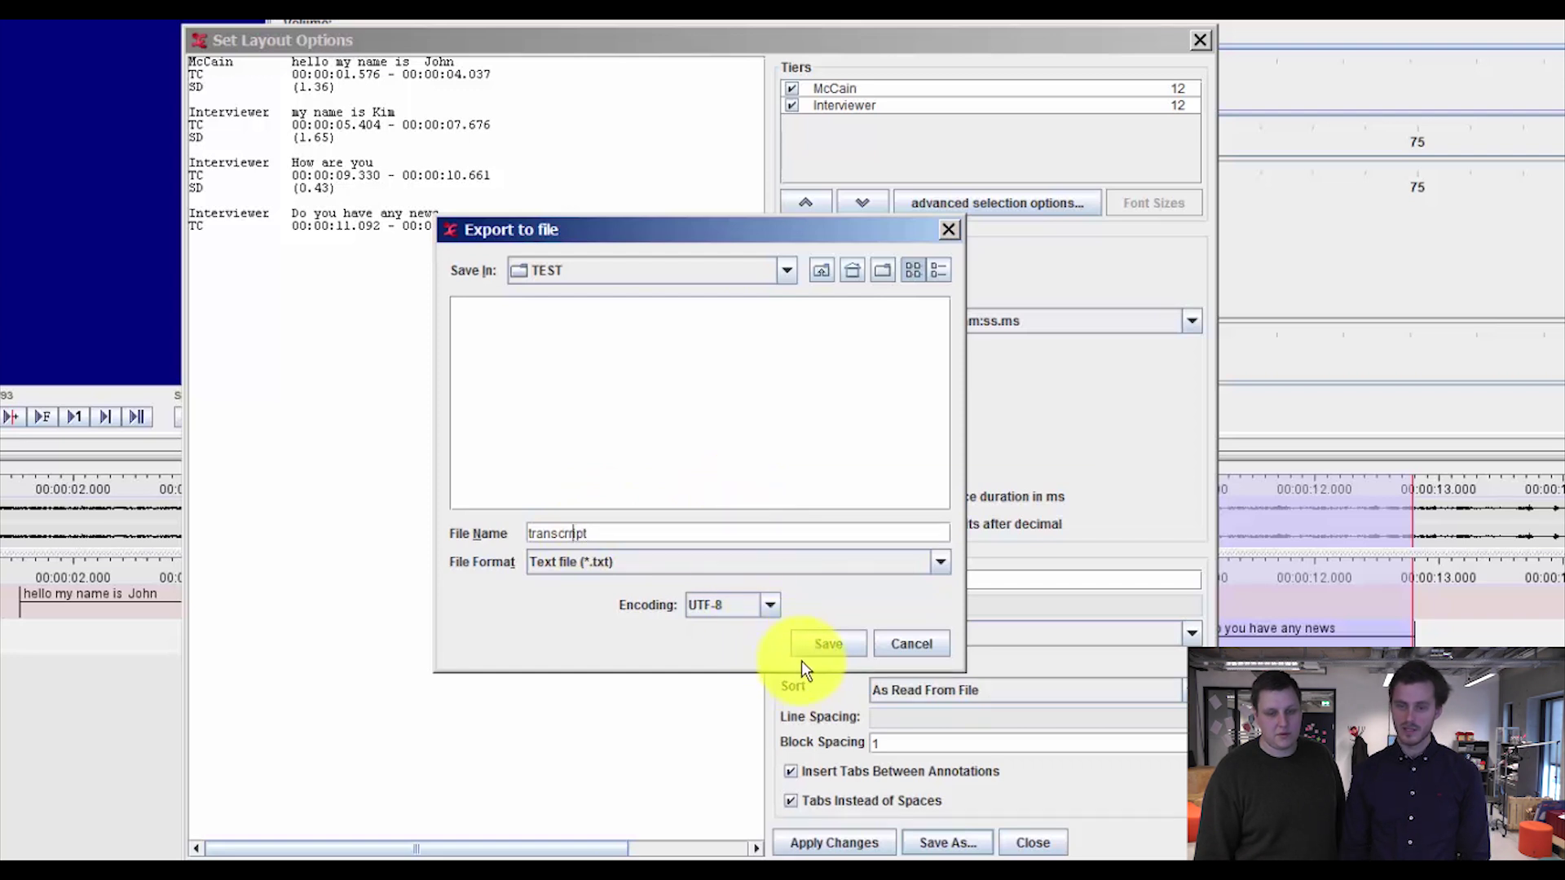
key(BackSpace)
click(818, 644)
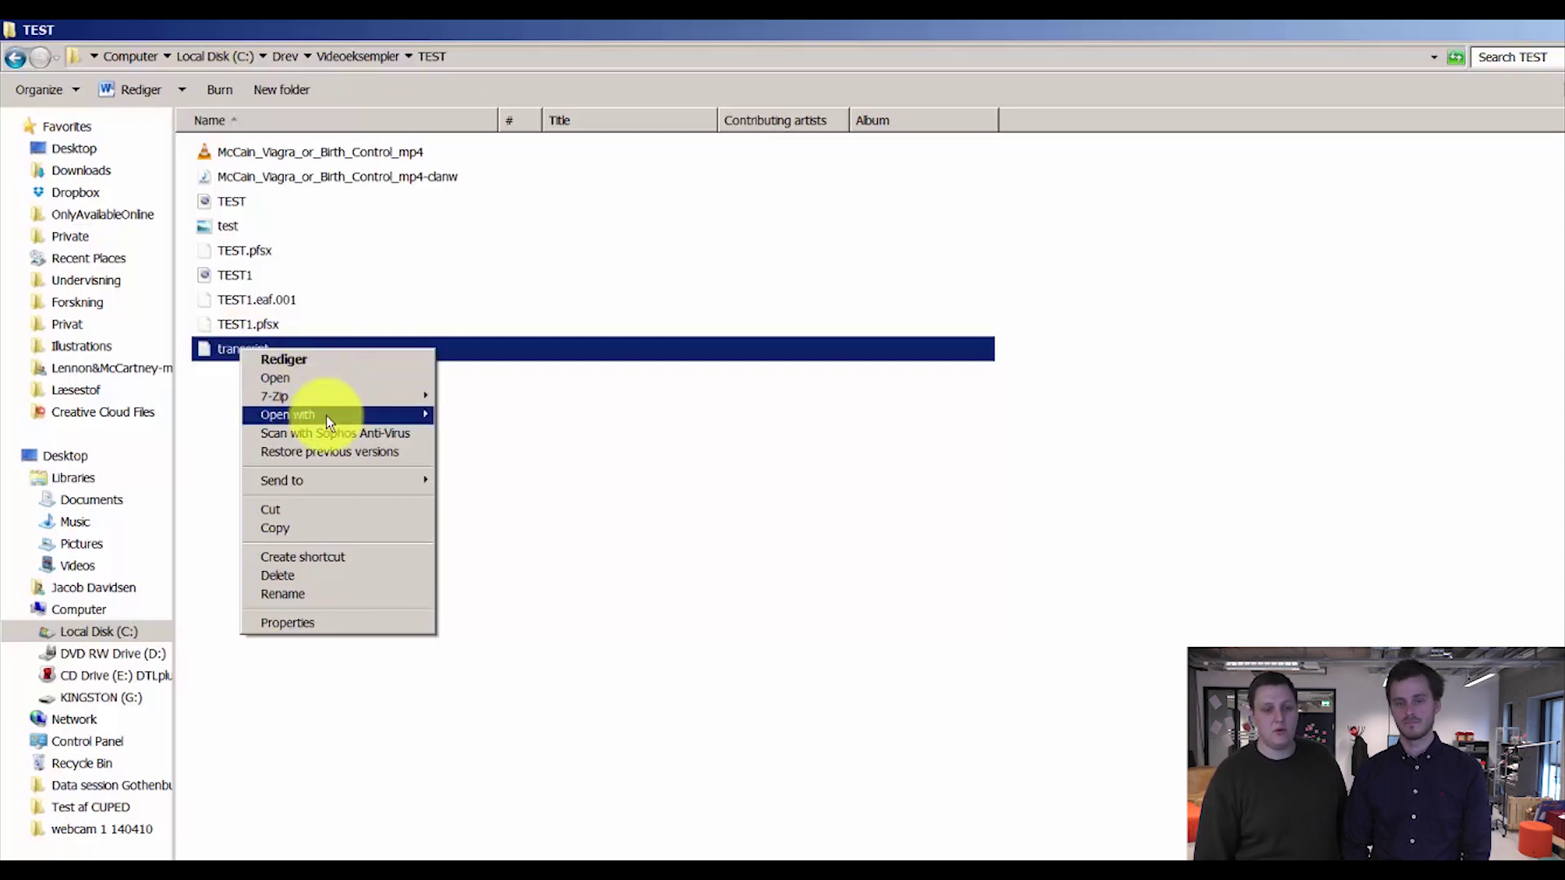
- Open the transcript file with Microsoft Word from the Open with menu
mouse_move(326, 416)
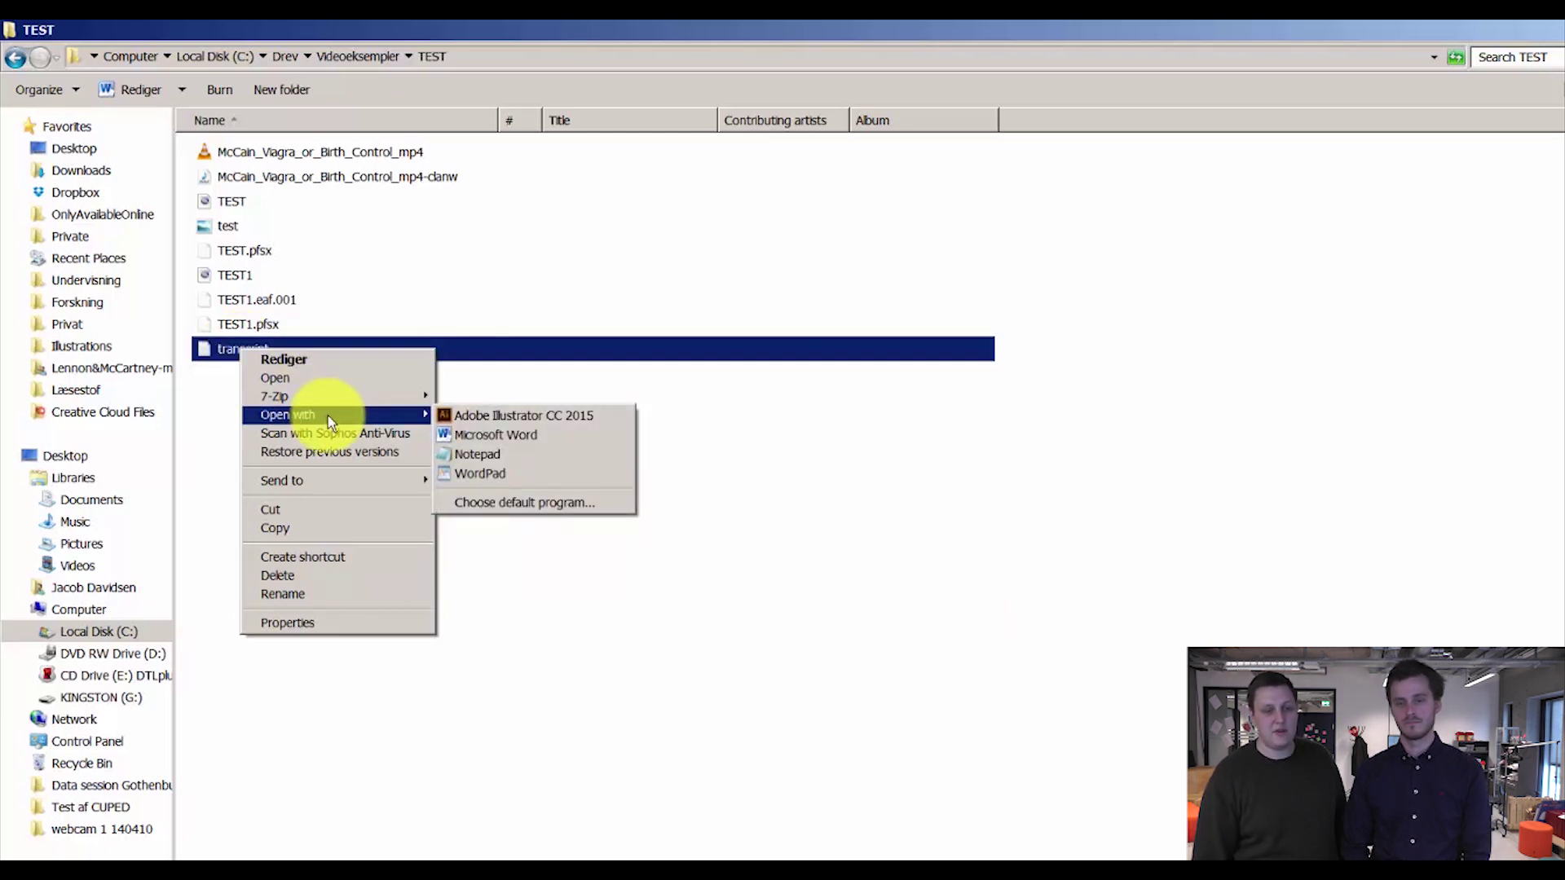
click(559, 441)
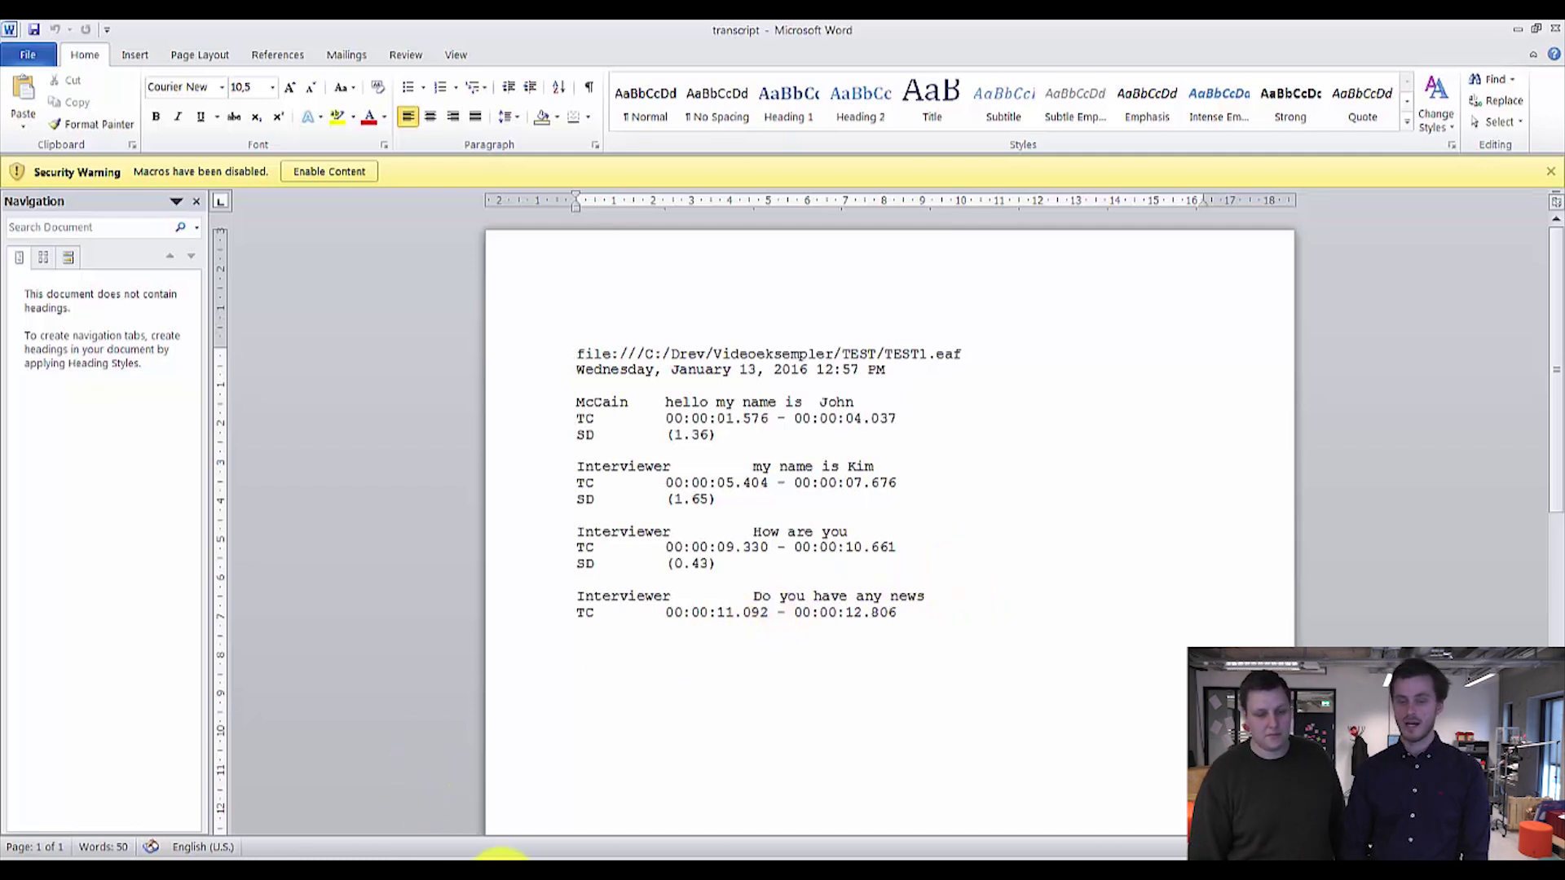
- Switch back to ELAN and close the Set Layout Options dialog
click(502, 854)
click(1043, 746)
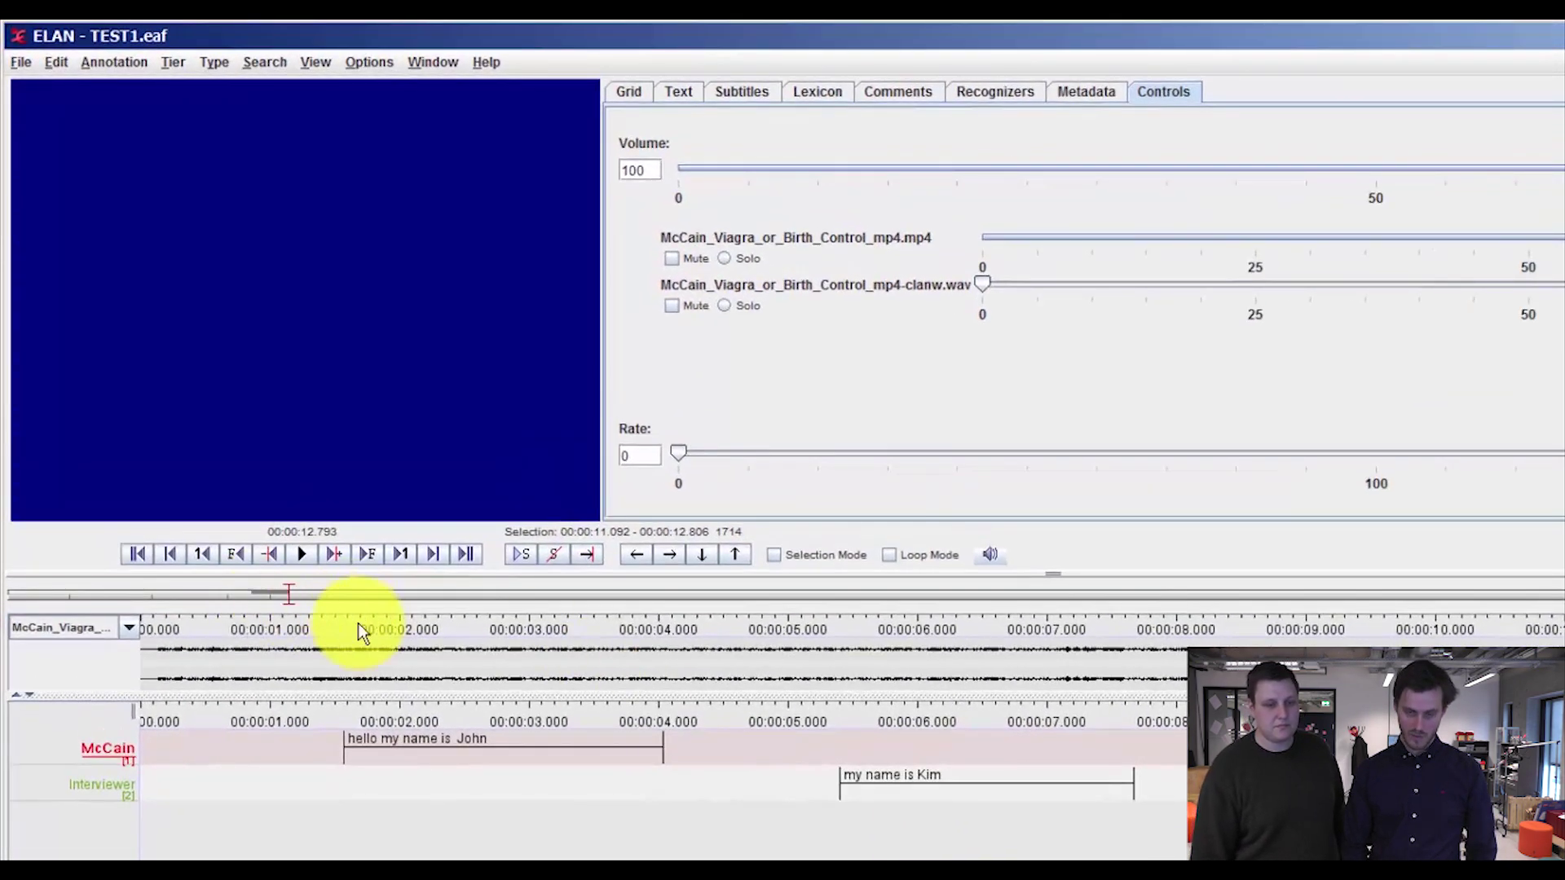
- Start playback and set the video player's zoom to 100%
key(ctrl+space)
key(ctrl+space)
right_click(487, 206)
mouse_move(784, 315)
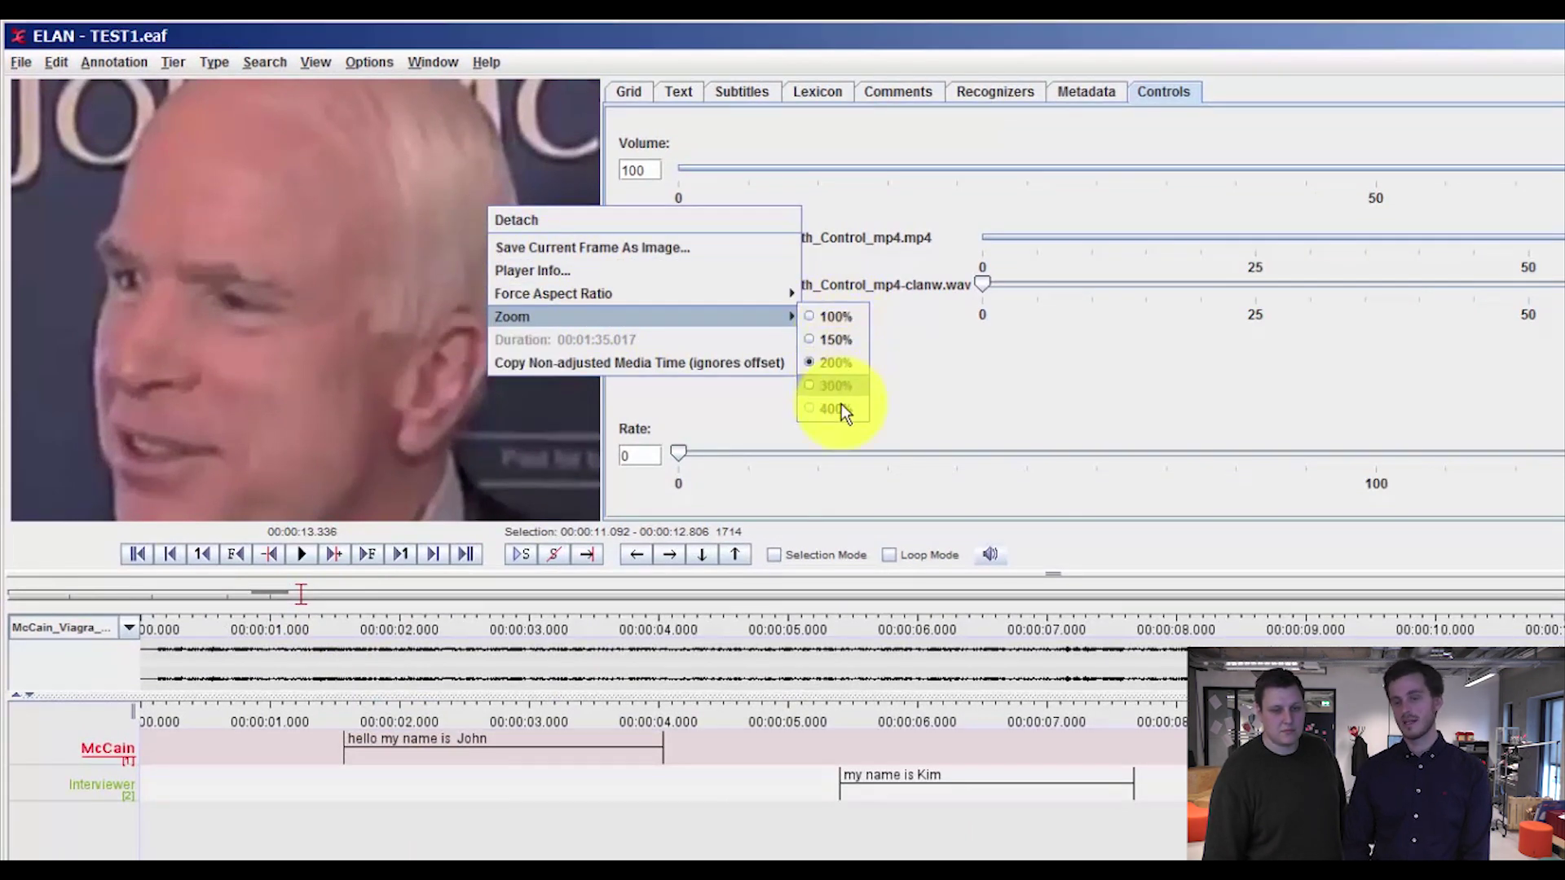
click(838, 318)
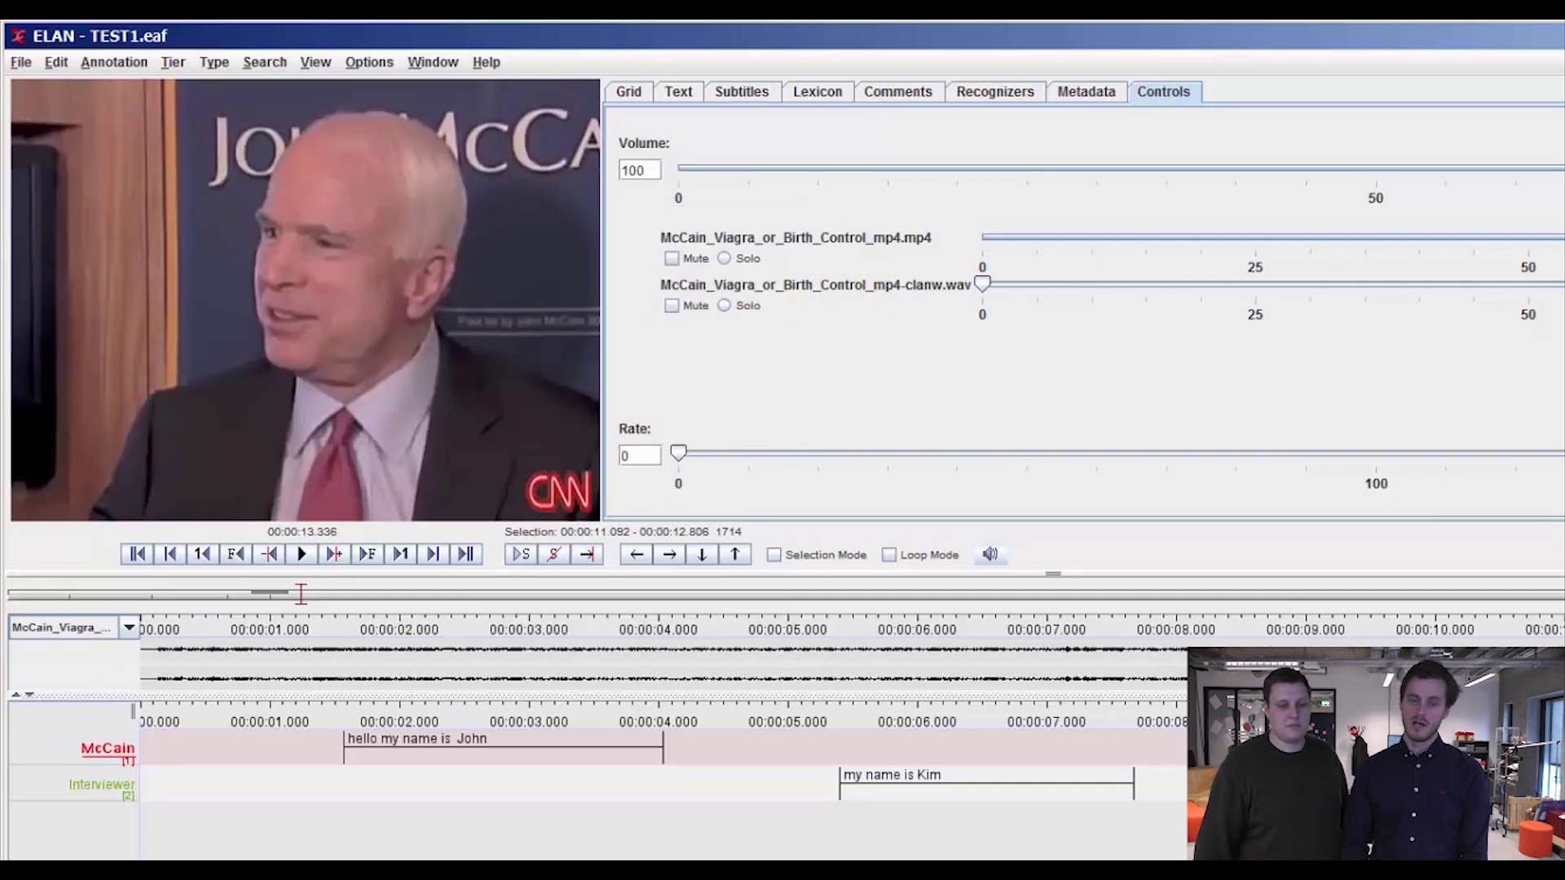
- Zoom the video to 150%, pan onto the speaker's face, and play to about 15 seconds
right_click(373, 374)
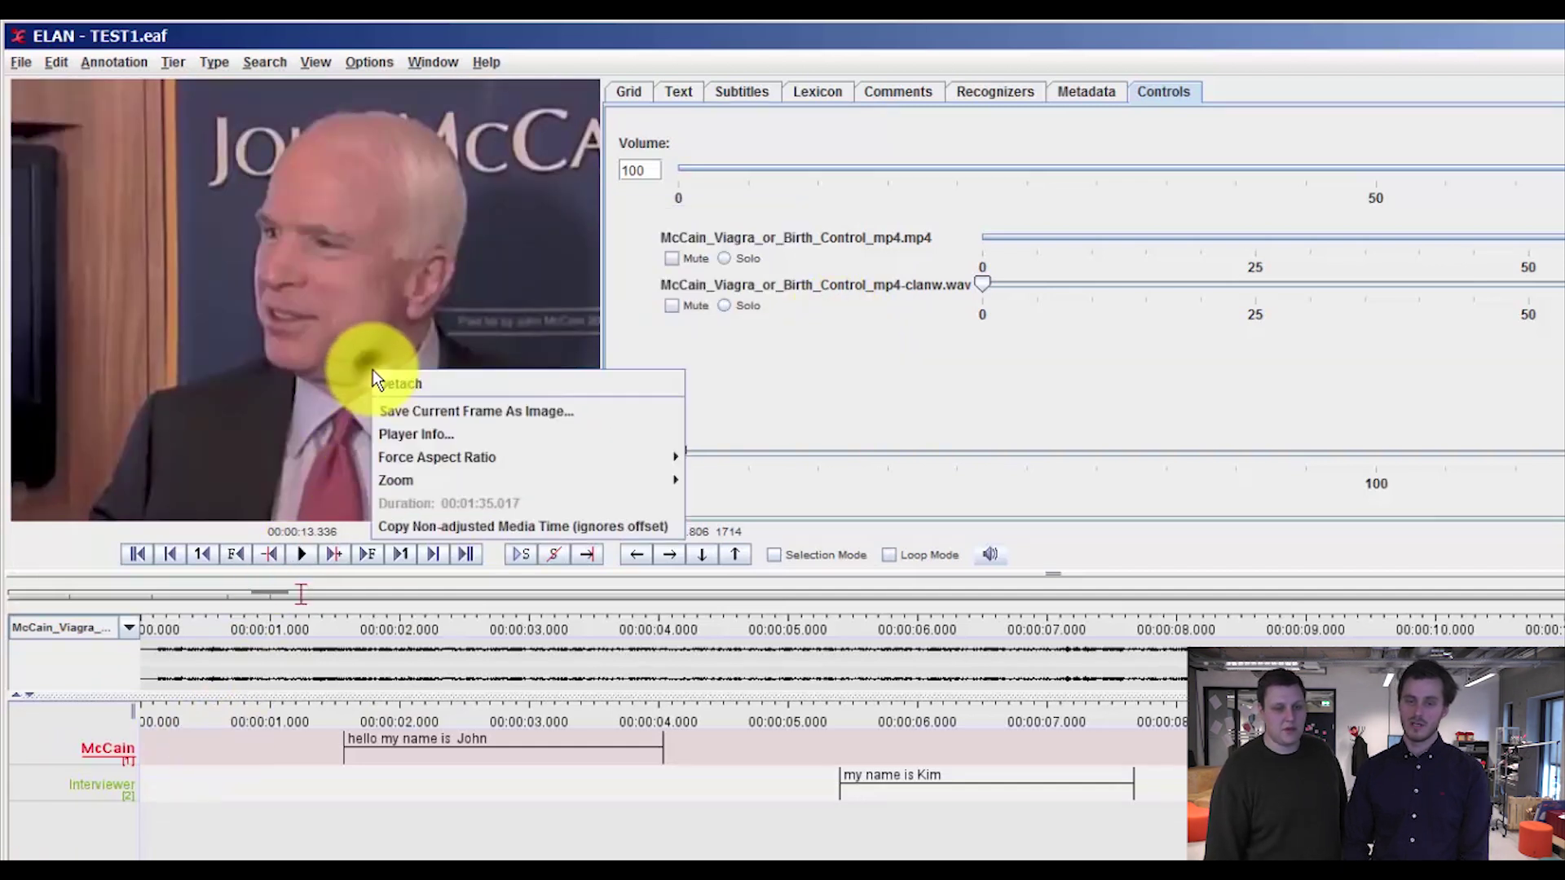
mouse_move(471, 476)
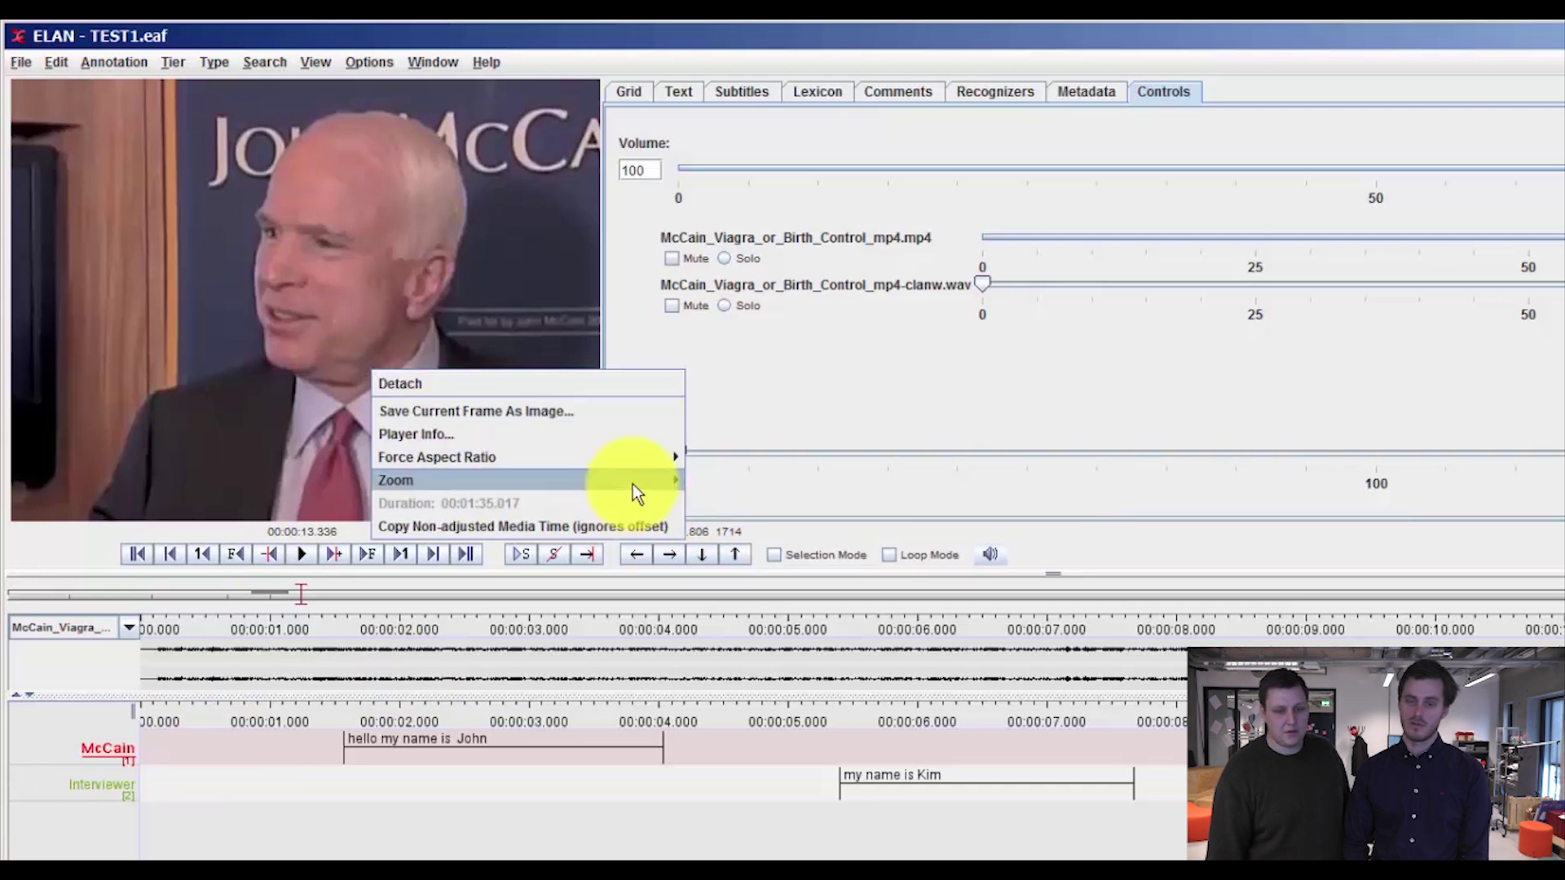
click(715, 507)
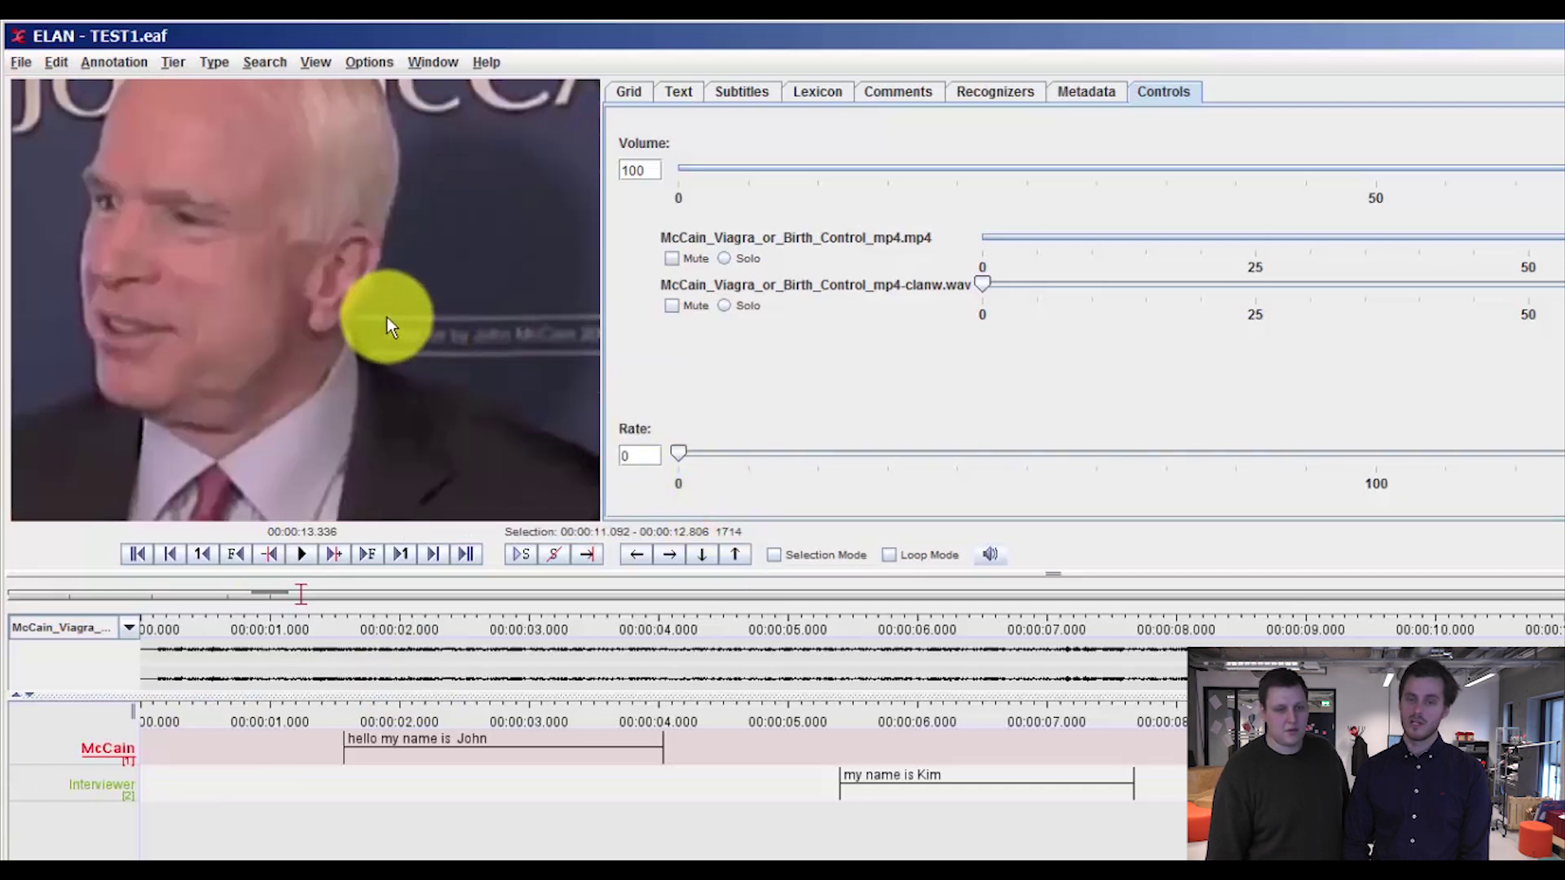
drag(387, 316, 455, 403)
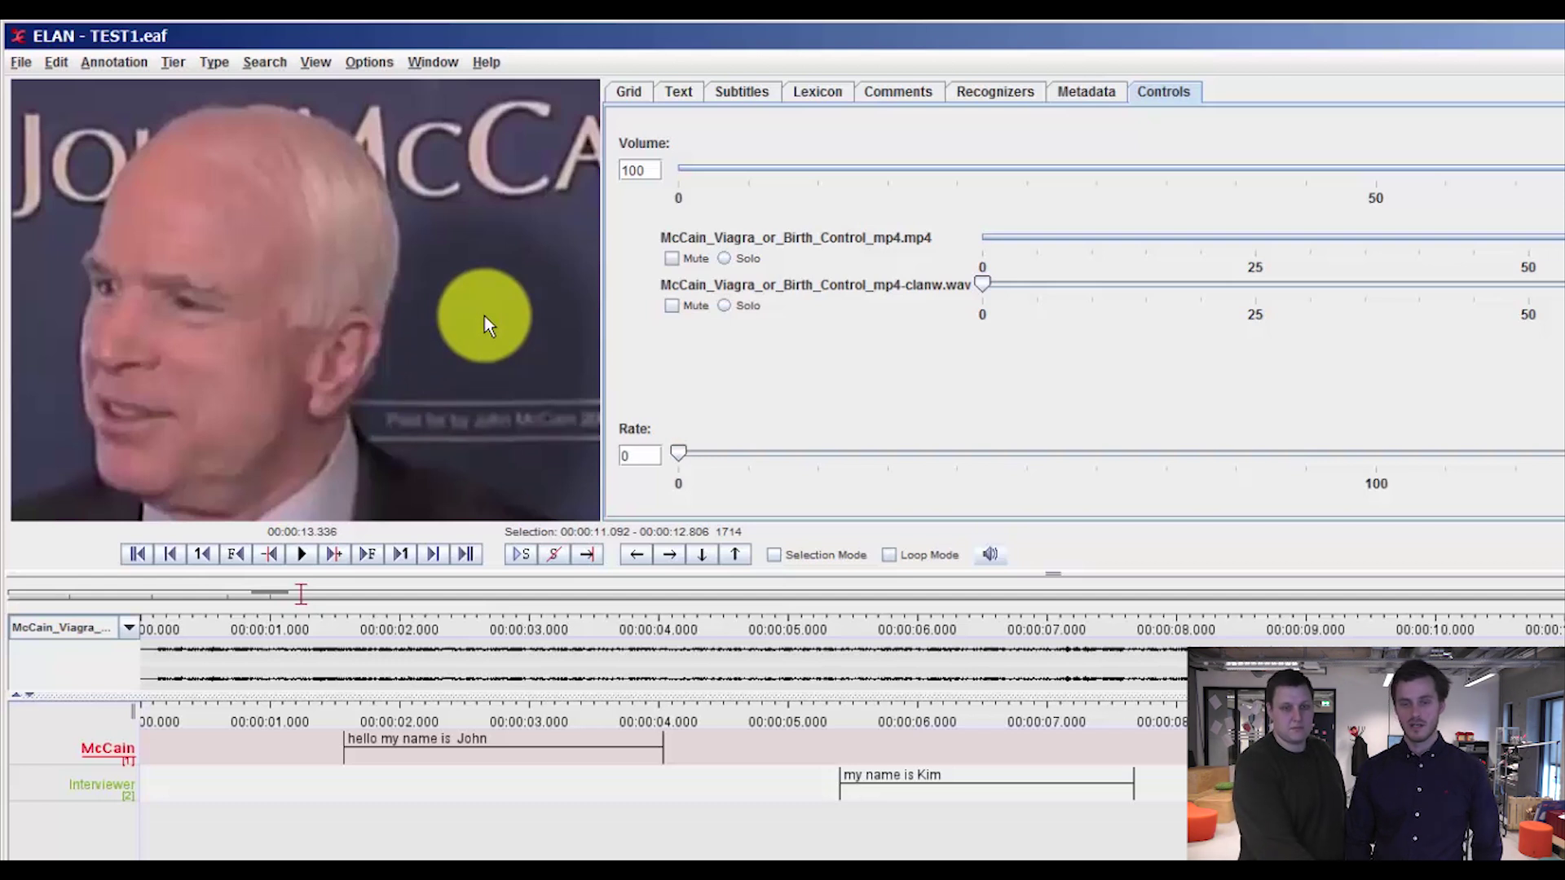
key(ctrl+space)
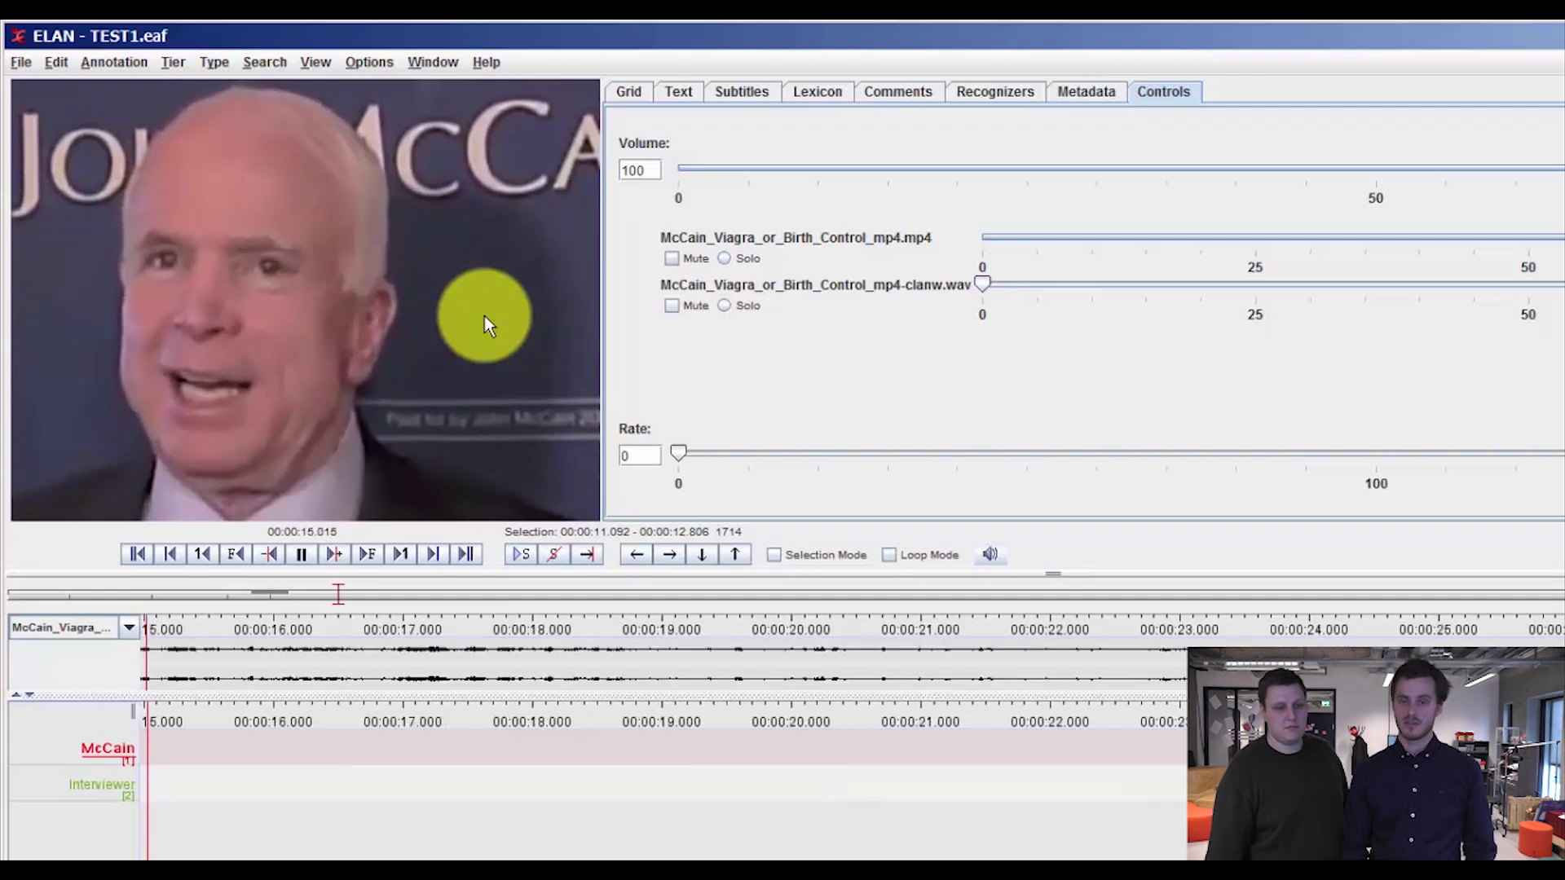
key(ctrl+space)
- Save the current zoomed video frame as a JPG image named mccain
right_click(393, 299)
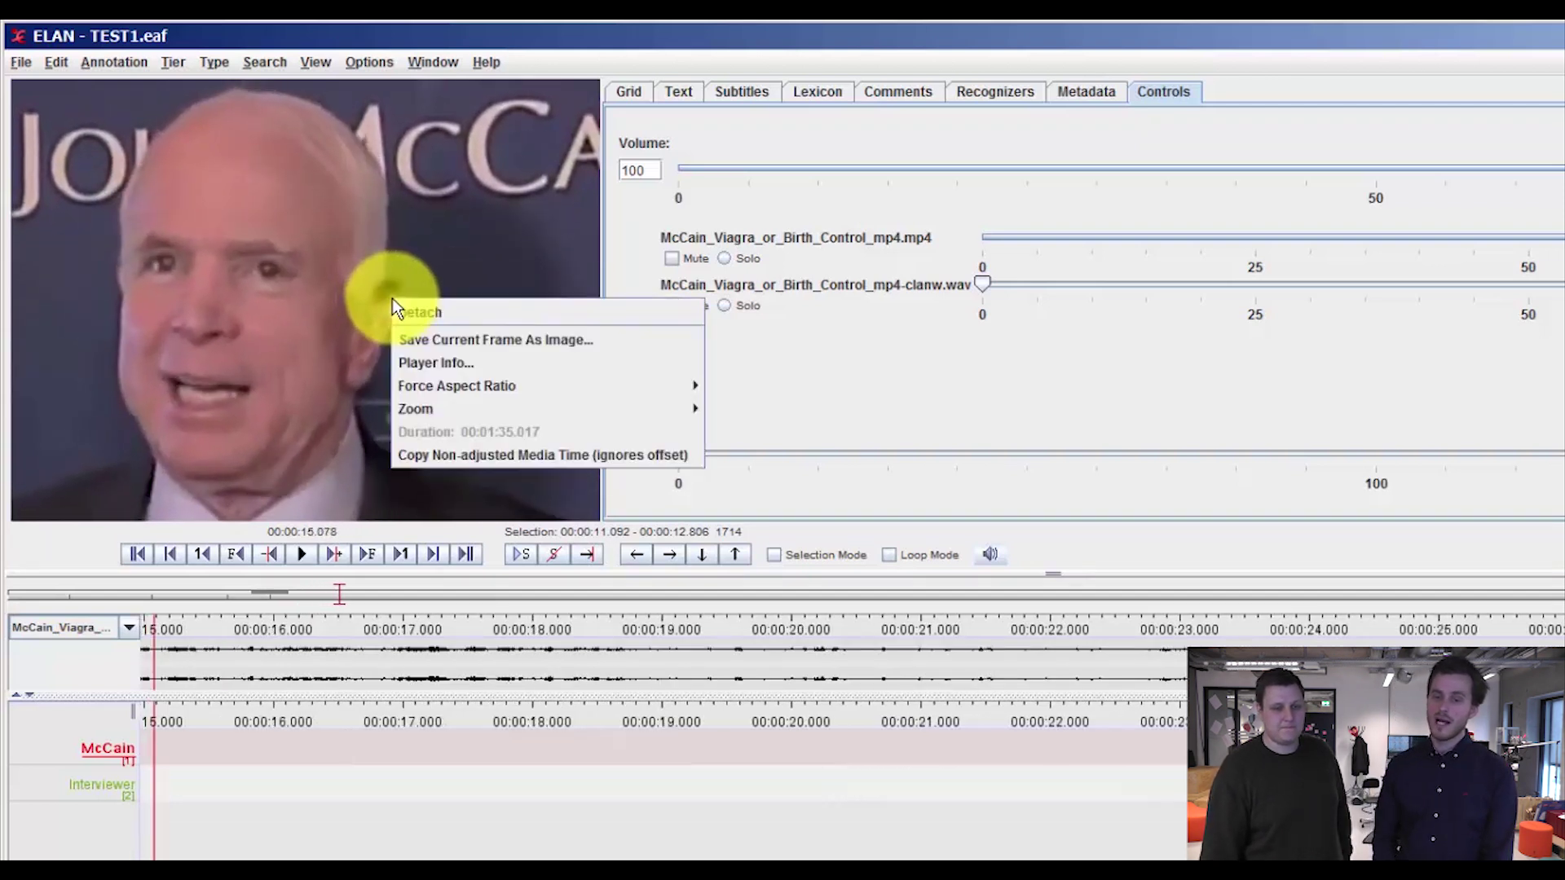
click(336, 310)
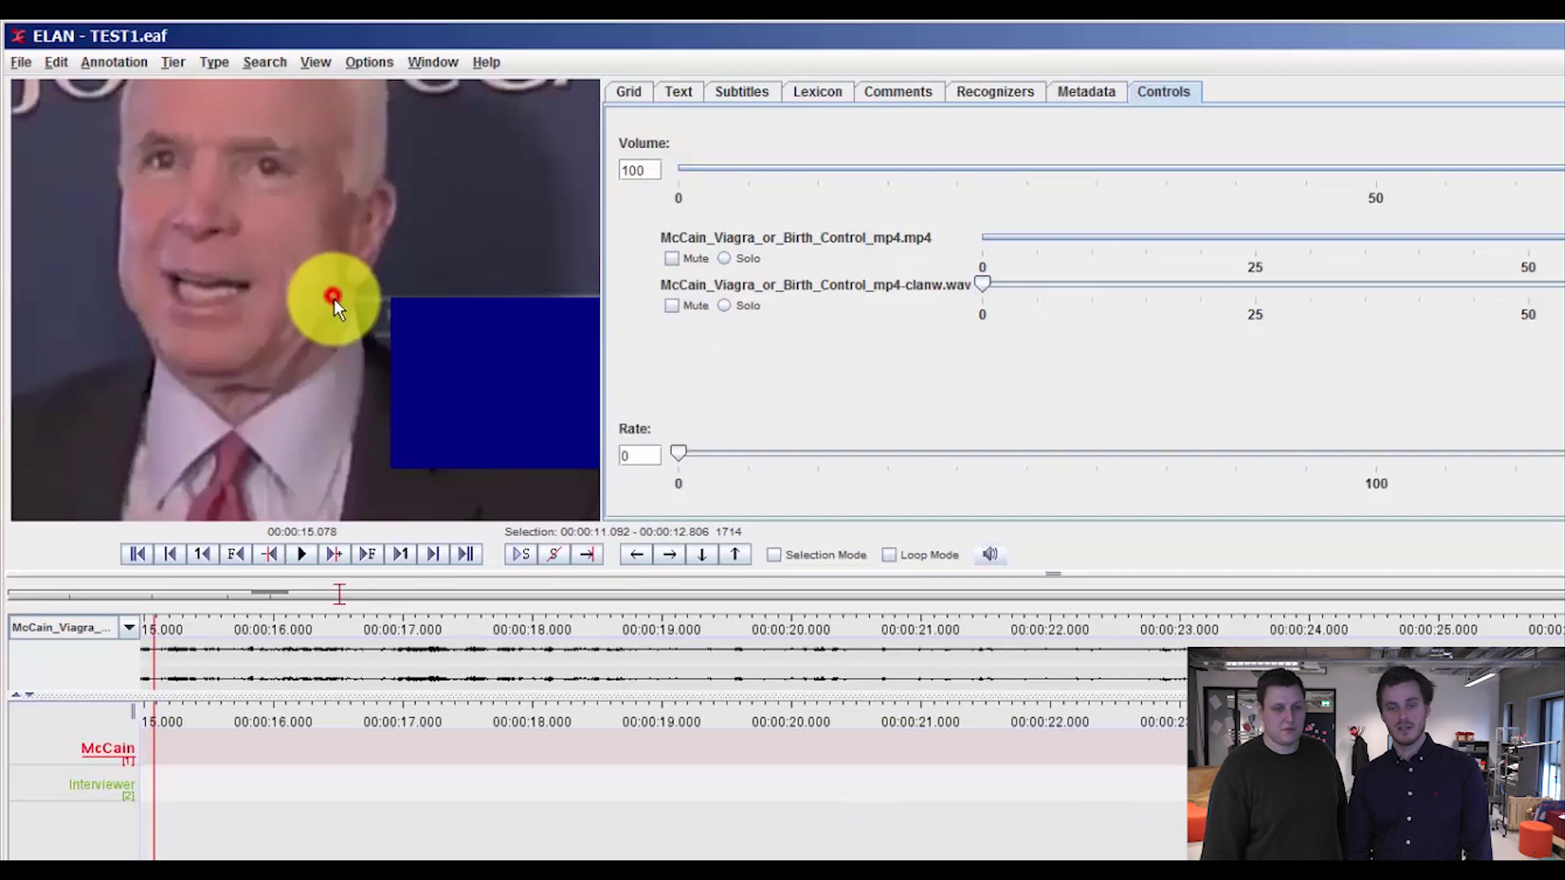
right_click(335, 357)
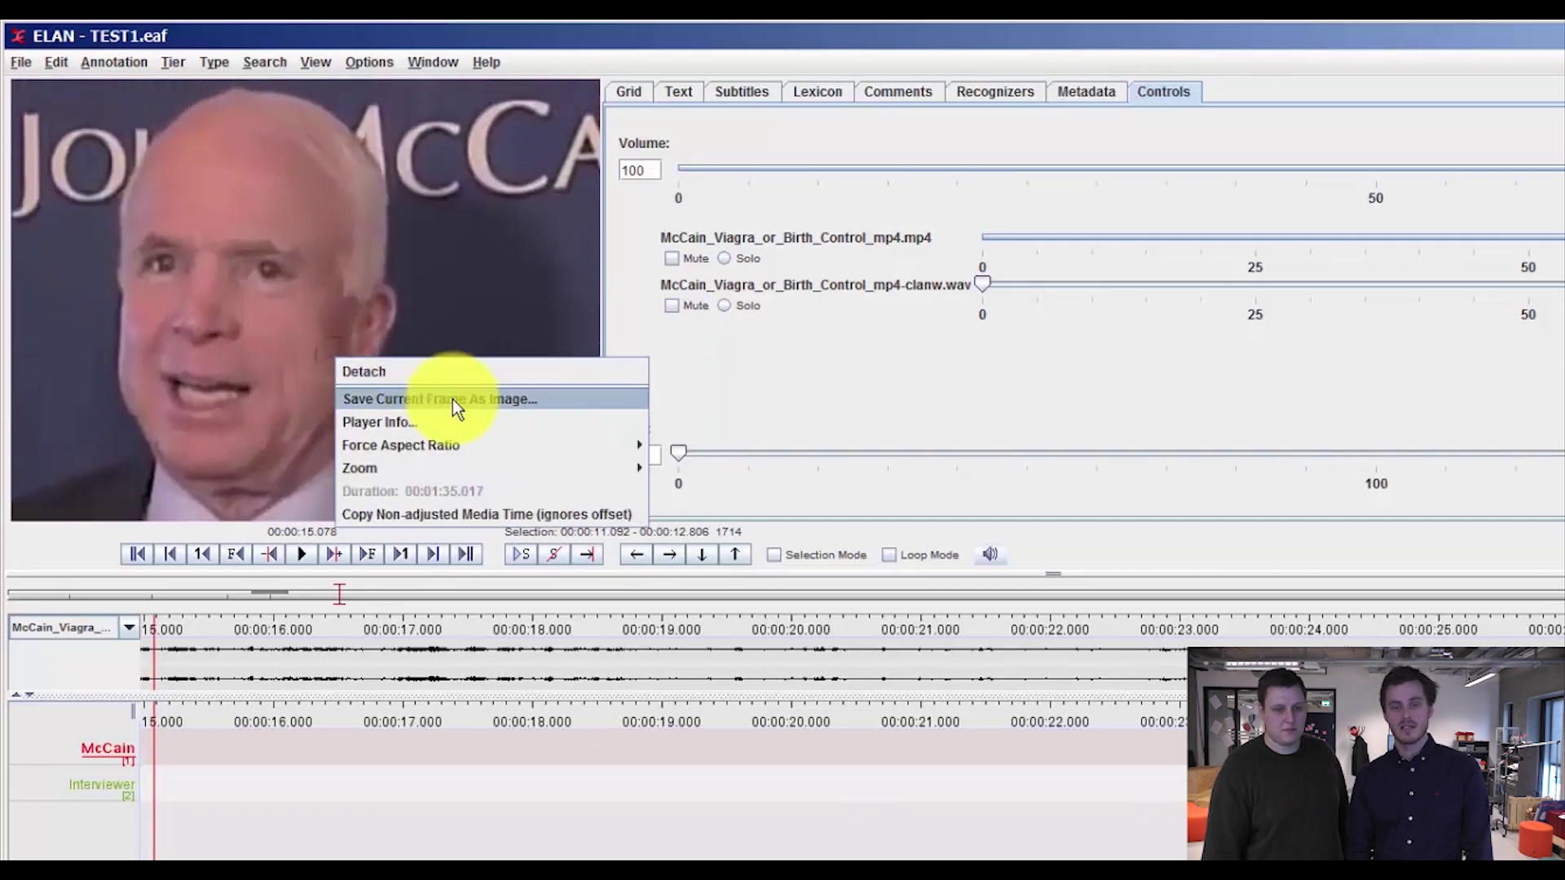
click(453, 398)
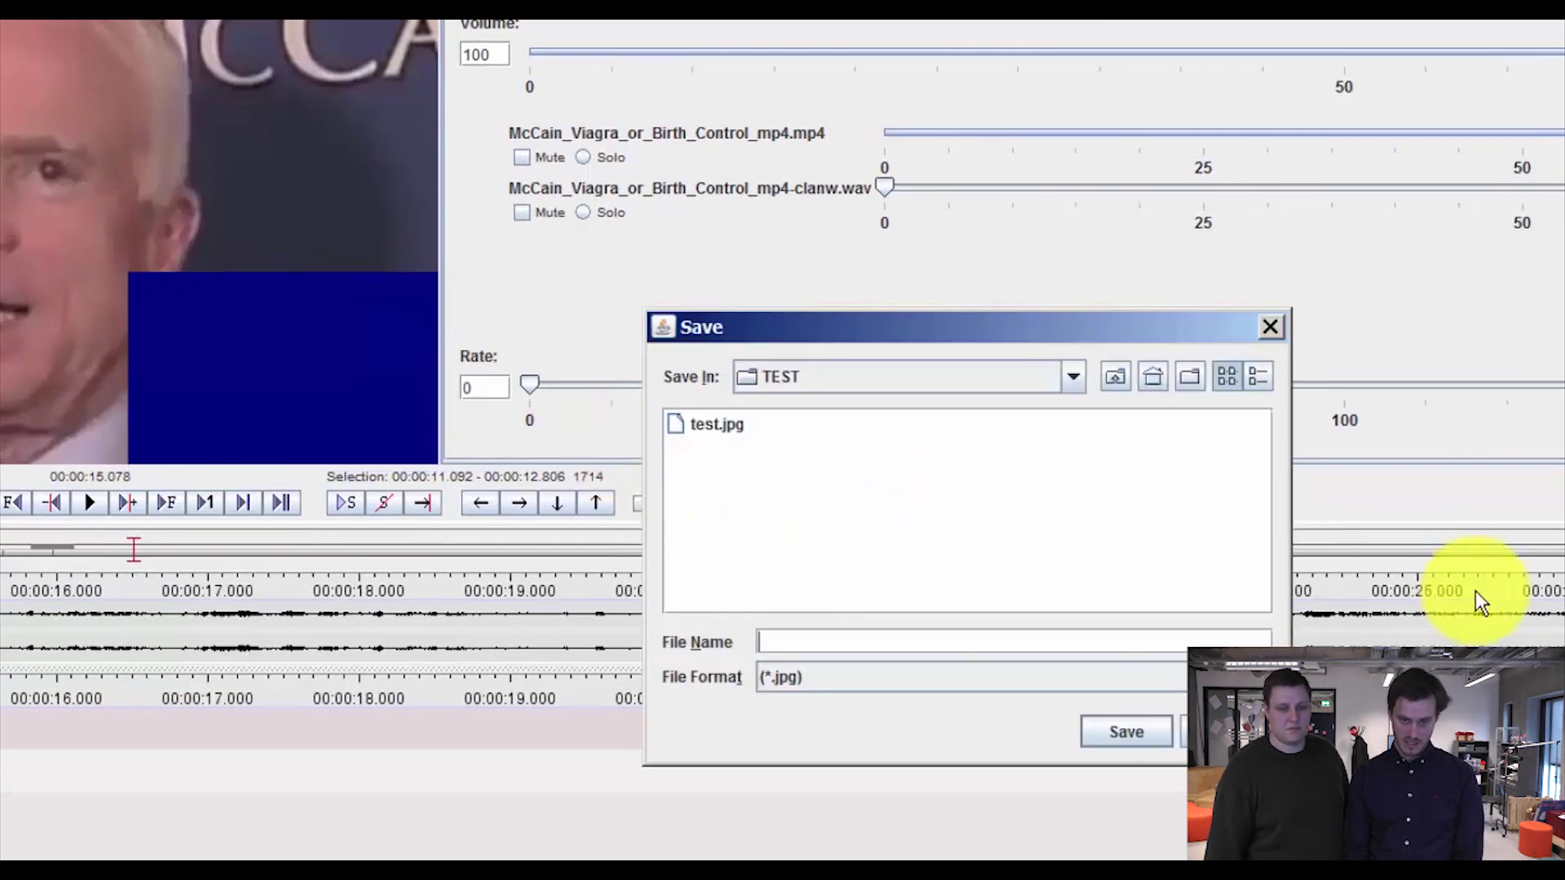
text(mccain1)
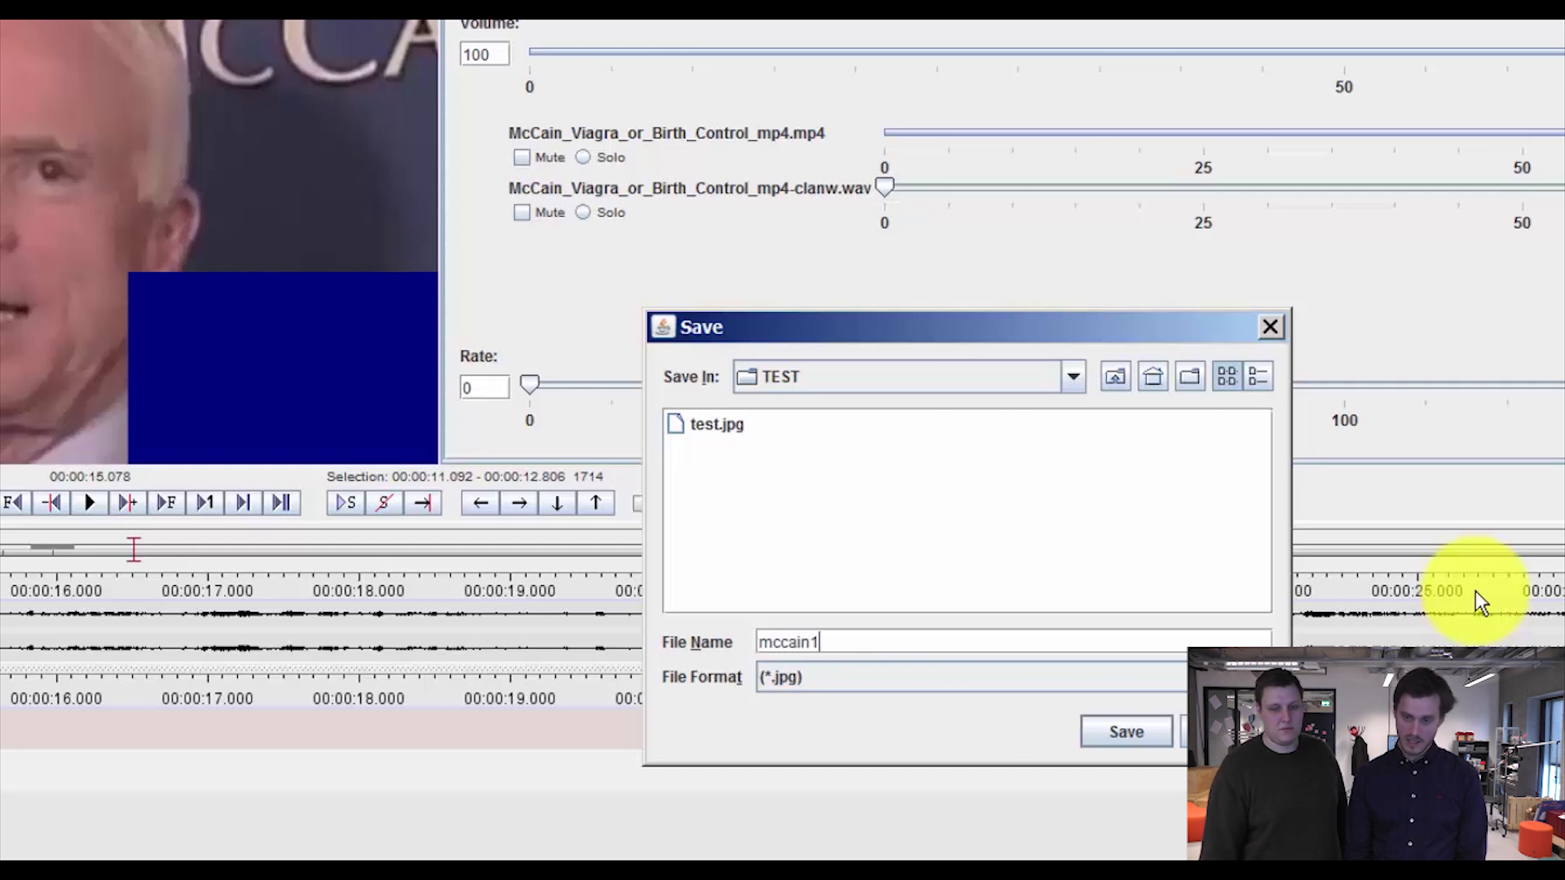
key(Return)
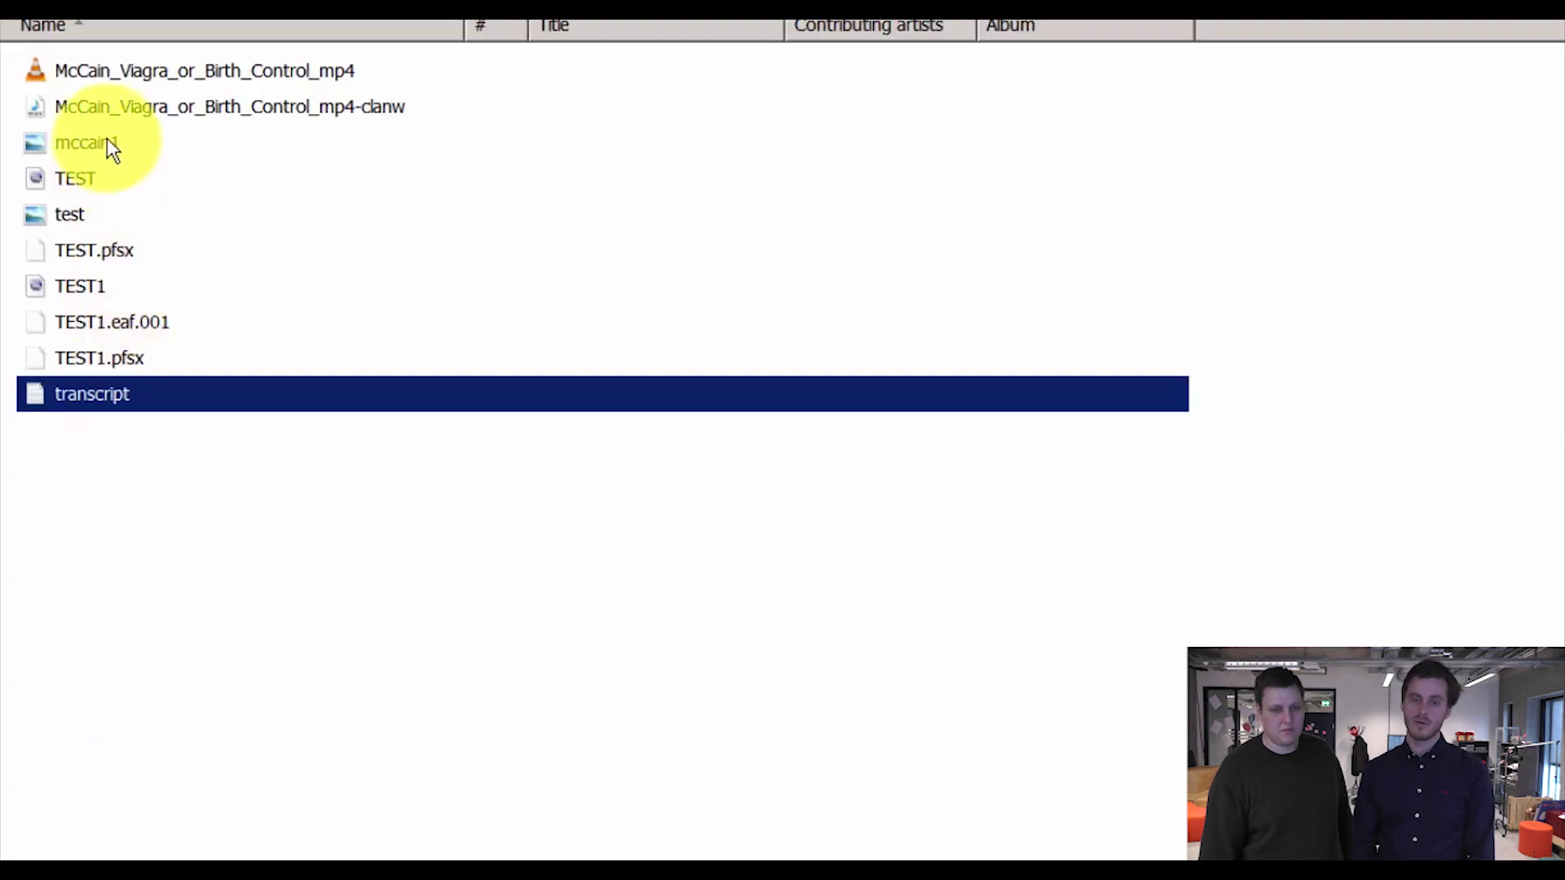
- Open the saved mccain1 image from the TEST folder for viewing
click(108, 143)
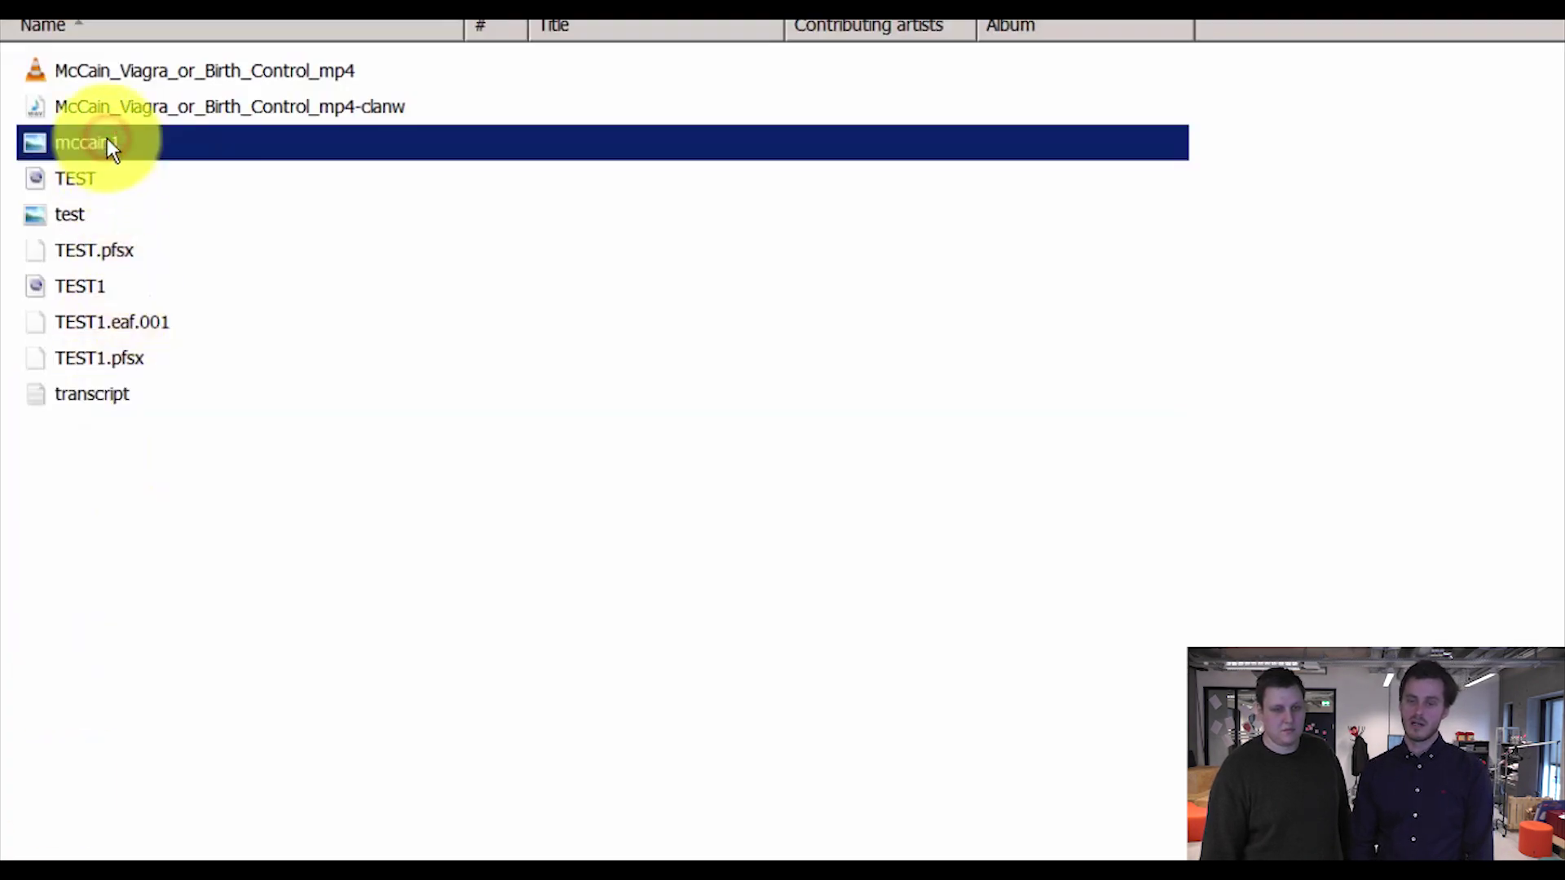
double_click(106, 138)
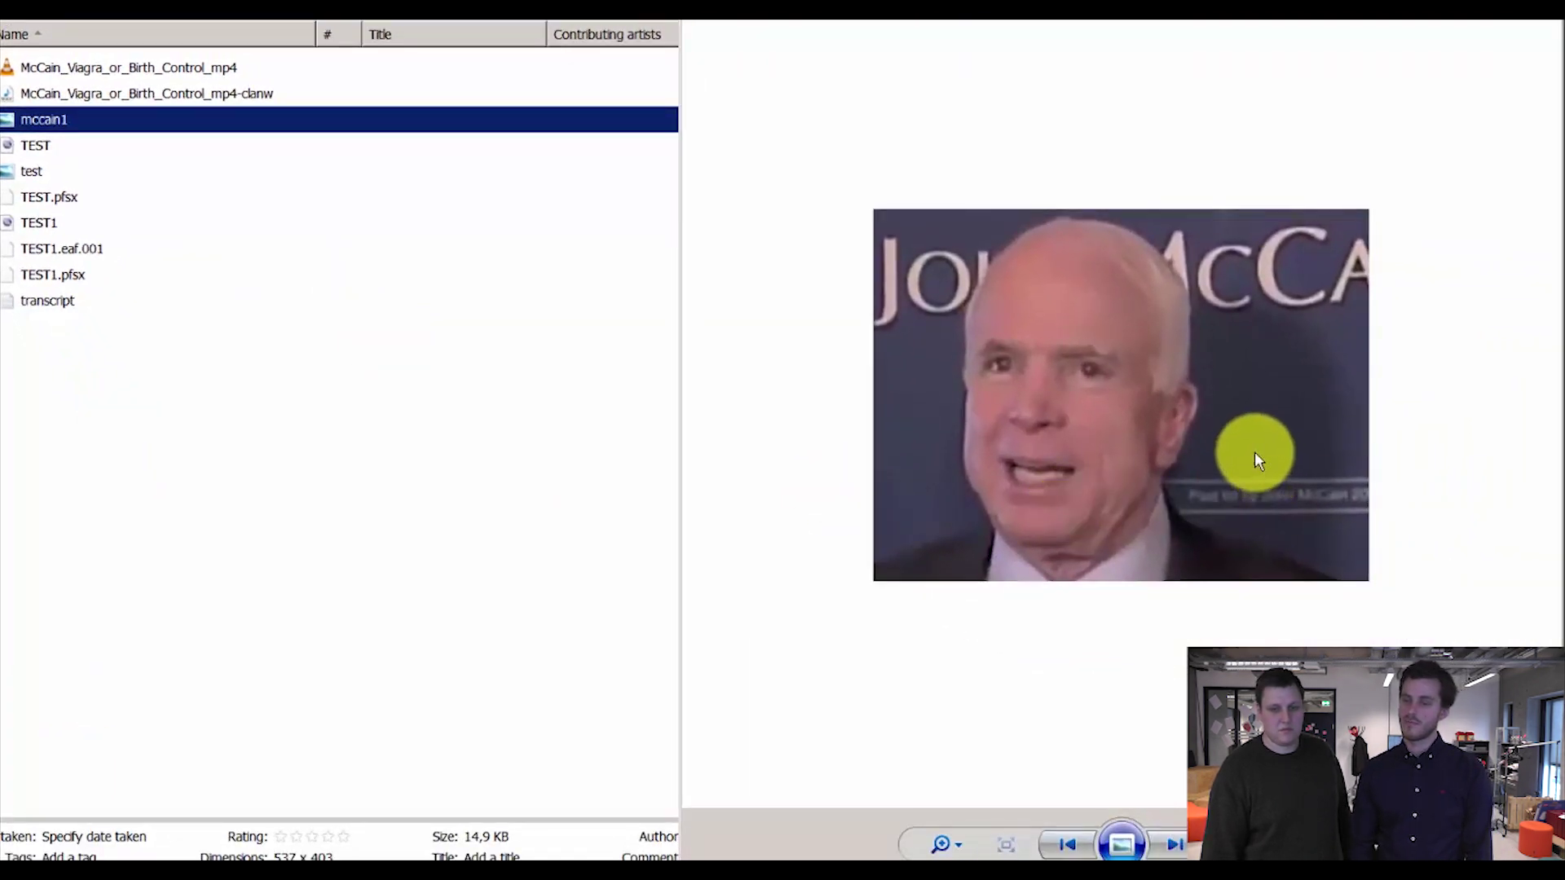